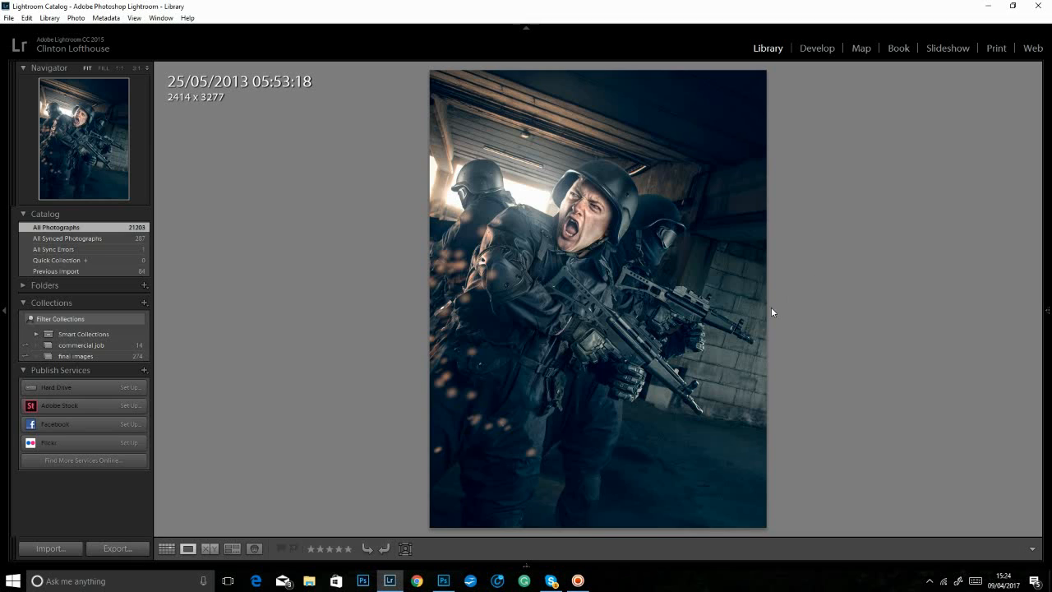
# - Switch to Photoshop and show the Background copy layer, comparing the car park image with and without it
pyautogui.click(443, 580)
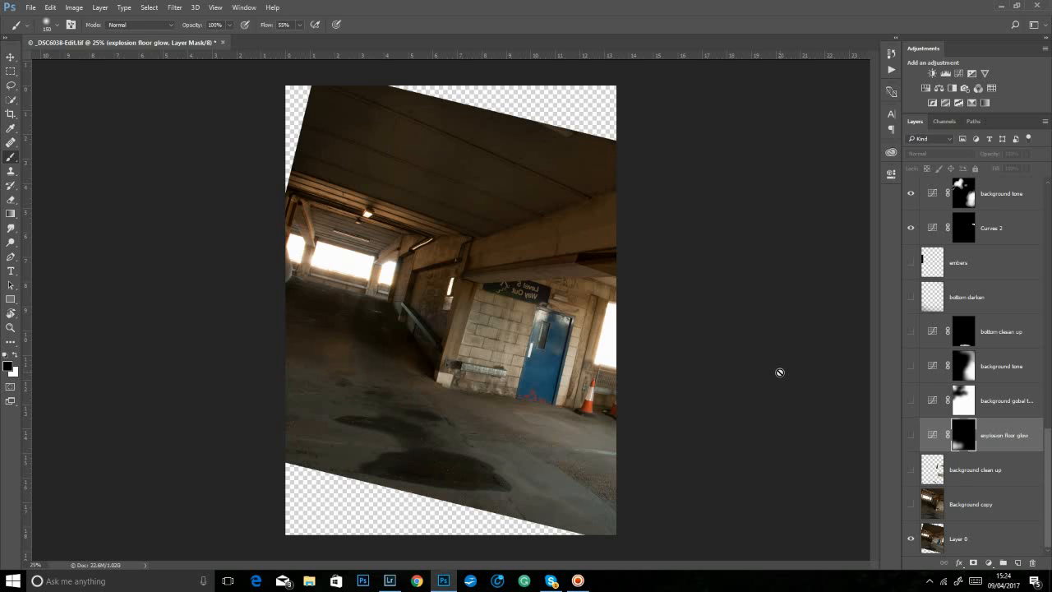
pyautogui.click(911, 504)
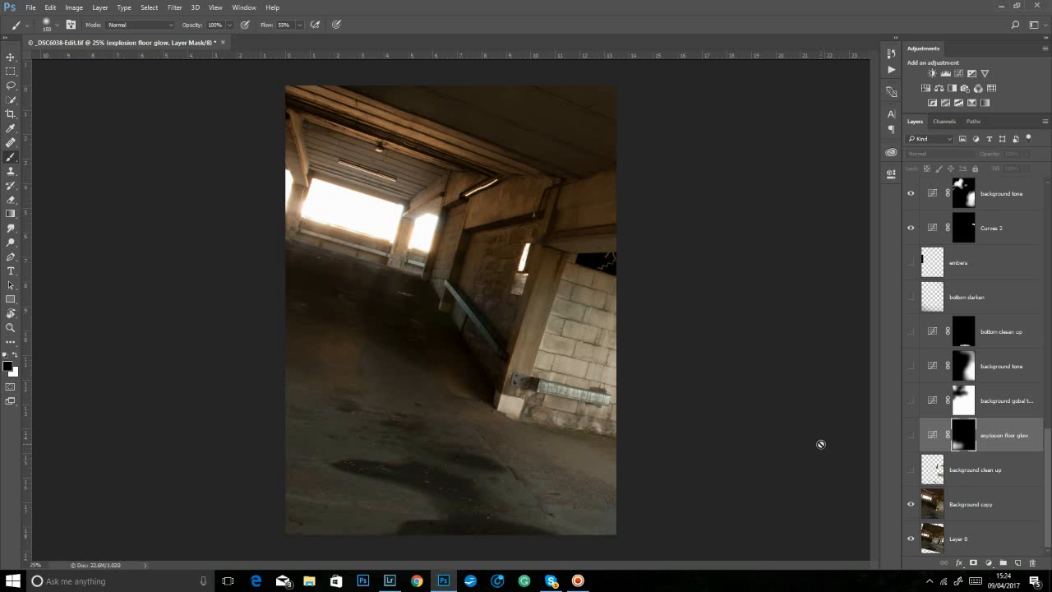
pyautogui.click(910, 504)
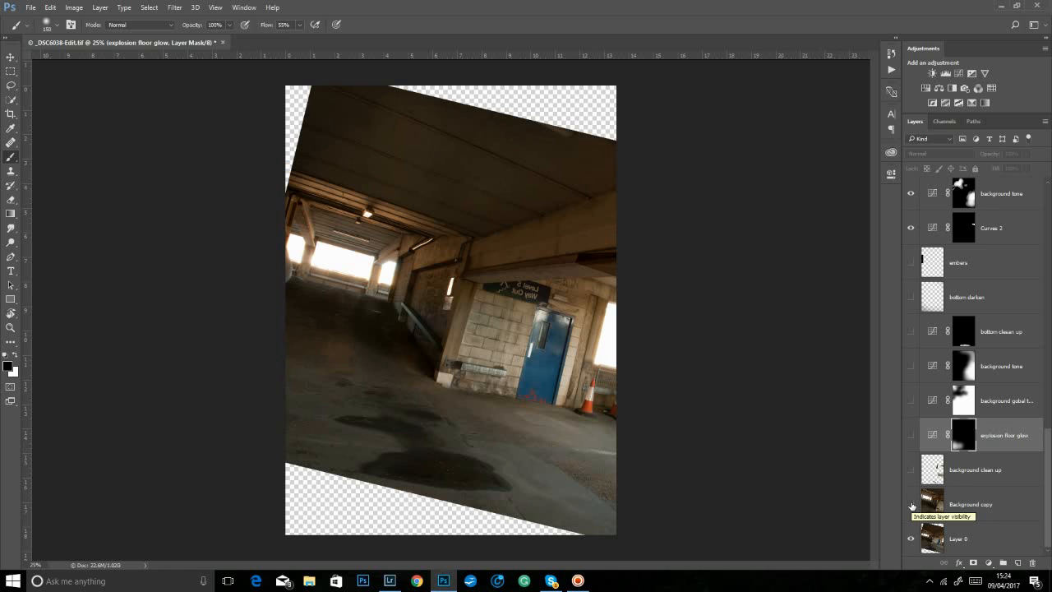
pyautogui.click(911, 504)
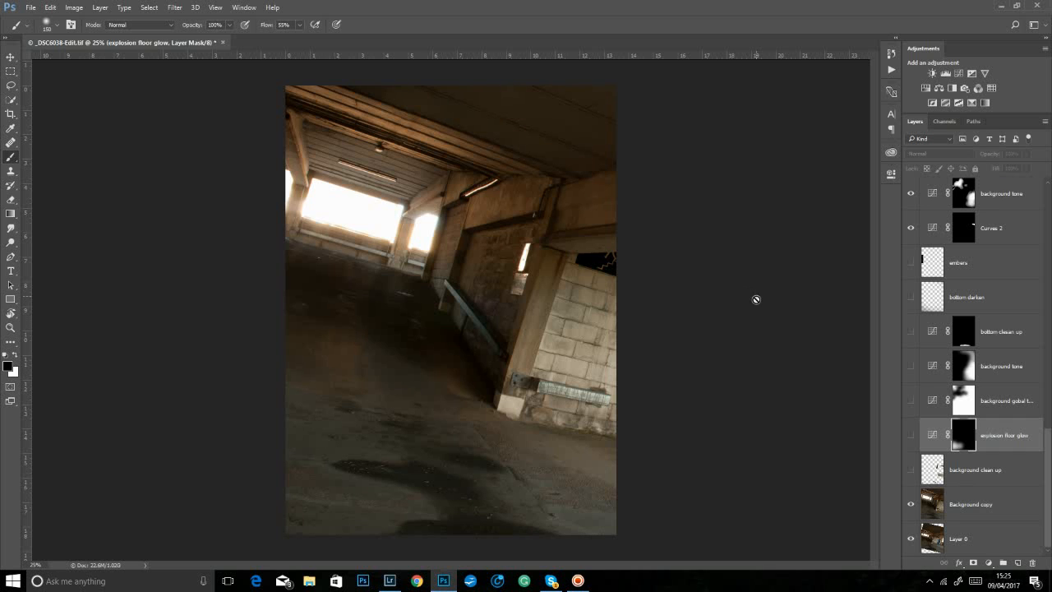
# - Show the background clean up layer, comparing the image with and without it, and show the explosion floor glow layer
pyautogui.click(910, 470)
pyautogui.click(910, 472)
pyautogui.click(910, 474)
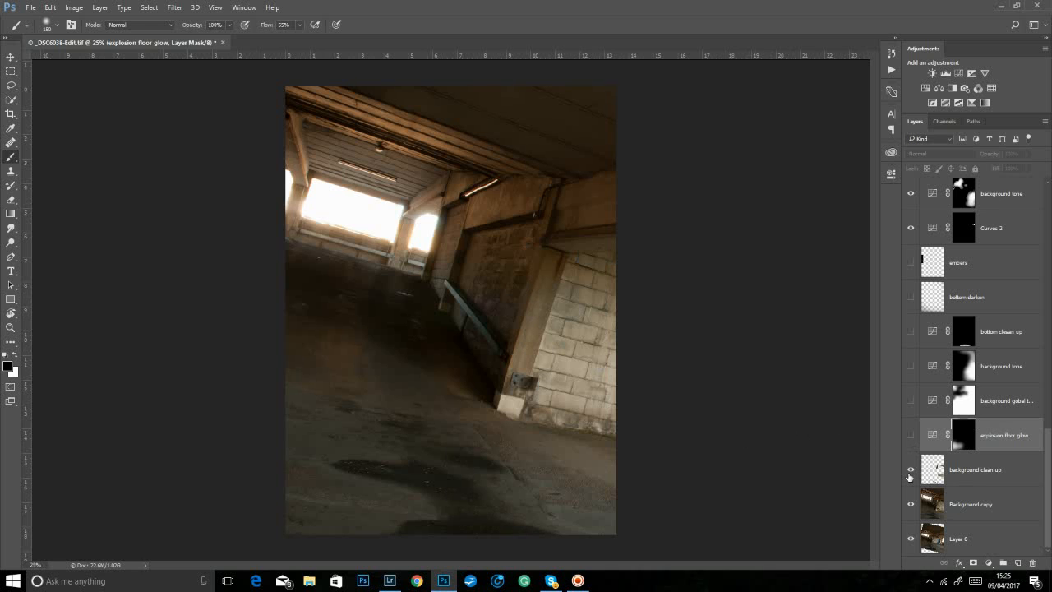
pyautogui.click(910, 473)
pyautogui.click(909, 473)
pyautogui.click(911, 436)
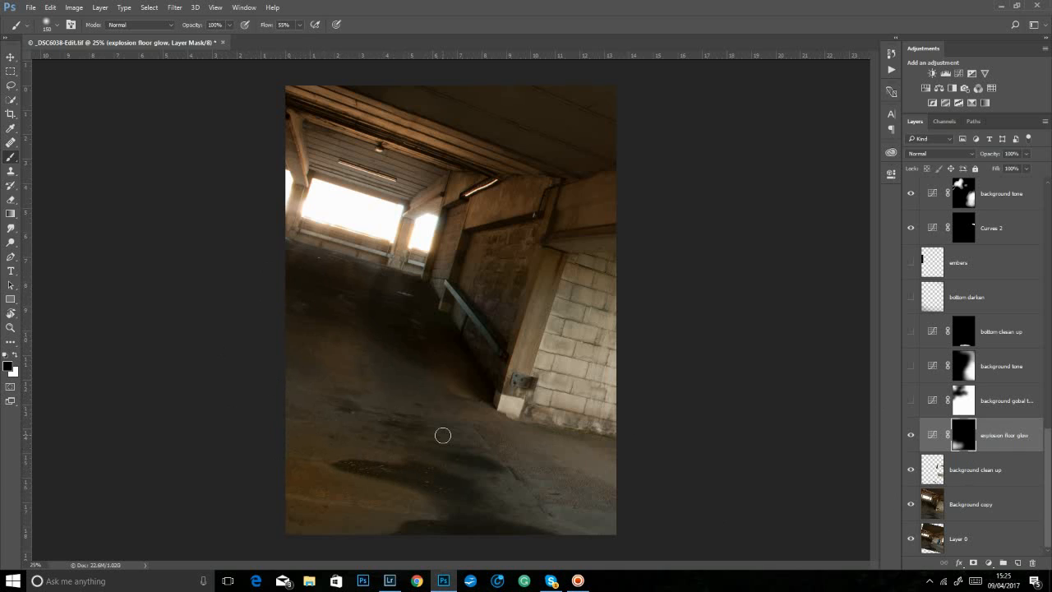
# - Show the global background tone curves and the background tone layer above it, comparing the image with and without each
pyautogui.click(910, 401)
pyautogui.click(910, 401)
pyautogui.click(910, 401)
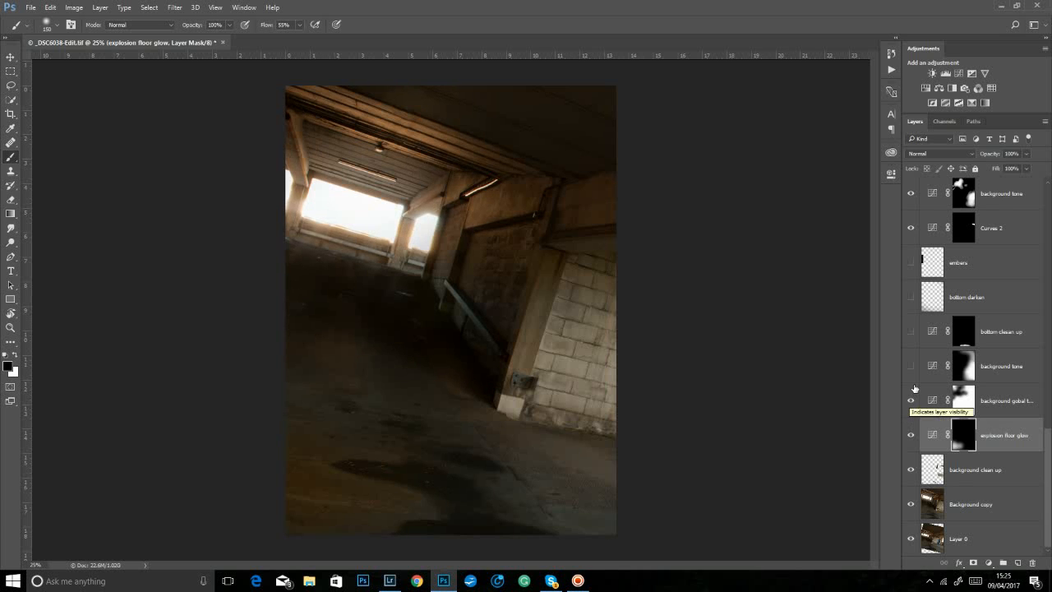
pyautogui.click(910, 365)
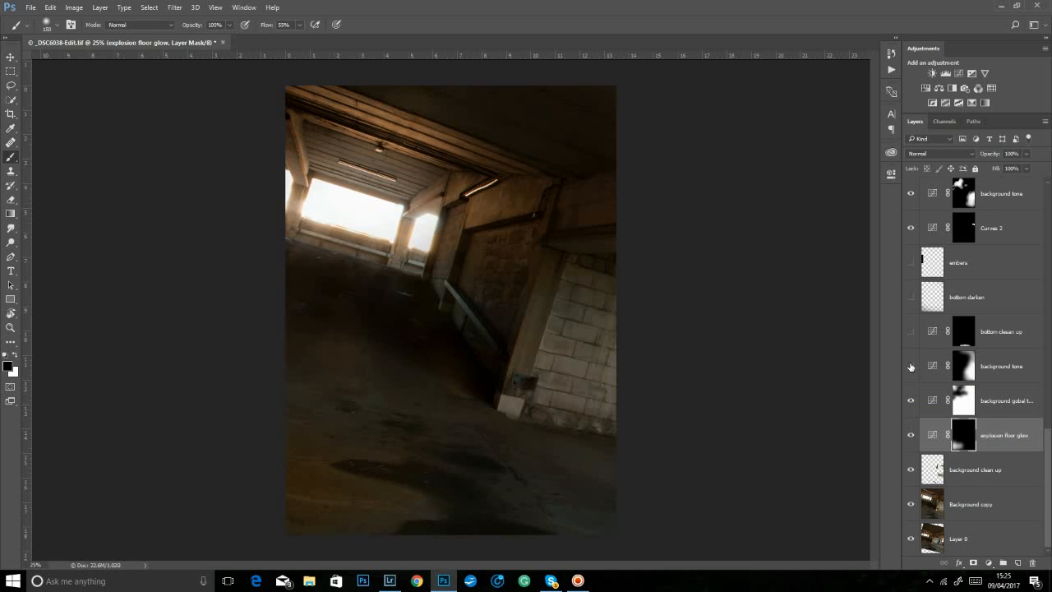
pyautogui.click(910, 366)
pyautogui.click(910, 366)
# - Show the bottom clean up layer, comparing the image with and without it, and show the bottom darken layer
pyautogui.click(912, 331)
pyautogui.click(913, 331)
pyautogui.click(911, 332)
pyautogui.click(911, 333)
pyautogui.click(911, 332)
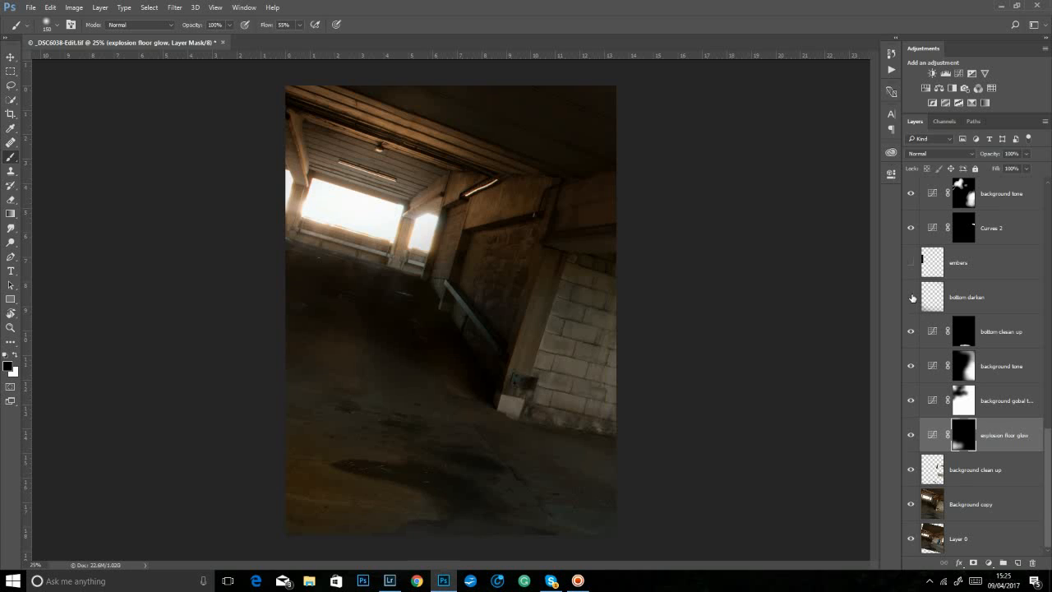
pyautogui.click(911, 297)
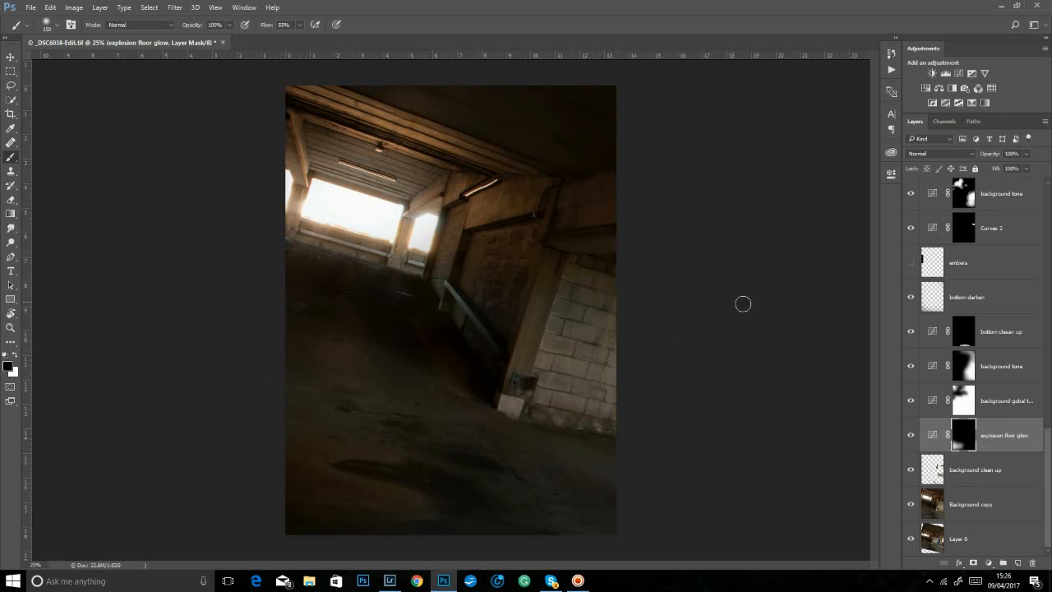
# - Show the embers layer above bottom darken, comparing the image with and without it
pyautogui.scroll(4, 1038, 444)
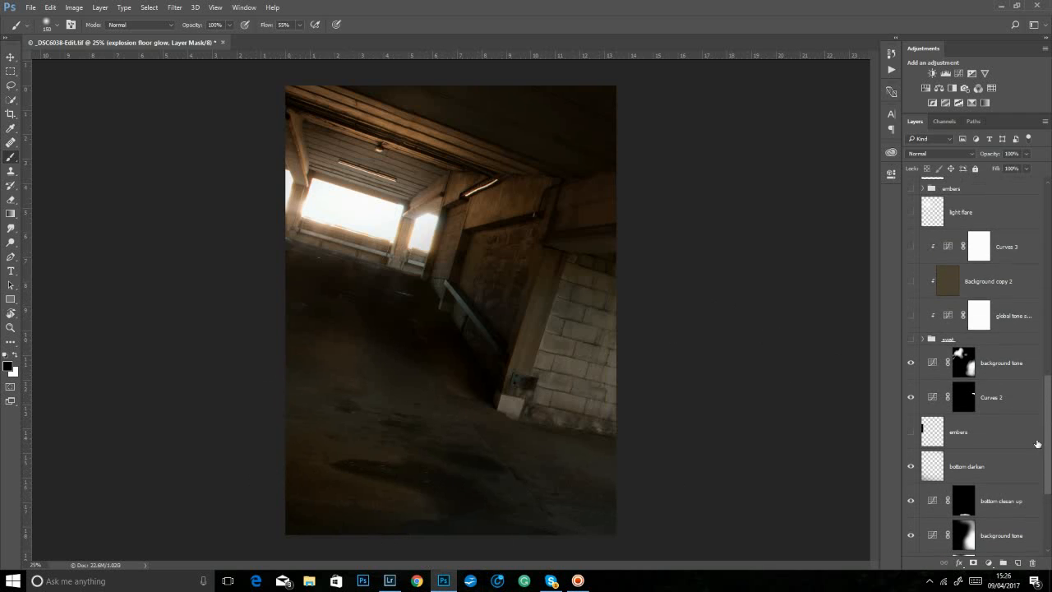
pyautogui.click(911, 432)
pyautogui.click(911, 434)
pyautogui.click(911, 434)
# - Show the swat group and expand it to list the soldiers' layers
pyautogui.scroll(2, 1048, 432)
pyautogui.scroll(1, 971, 418)
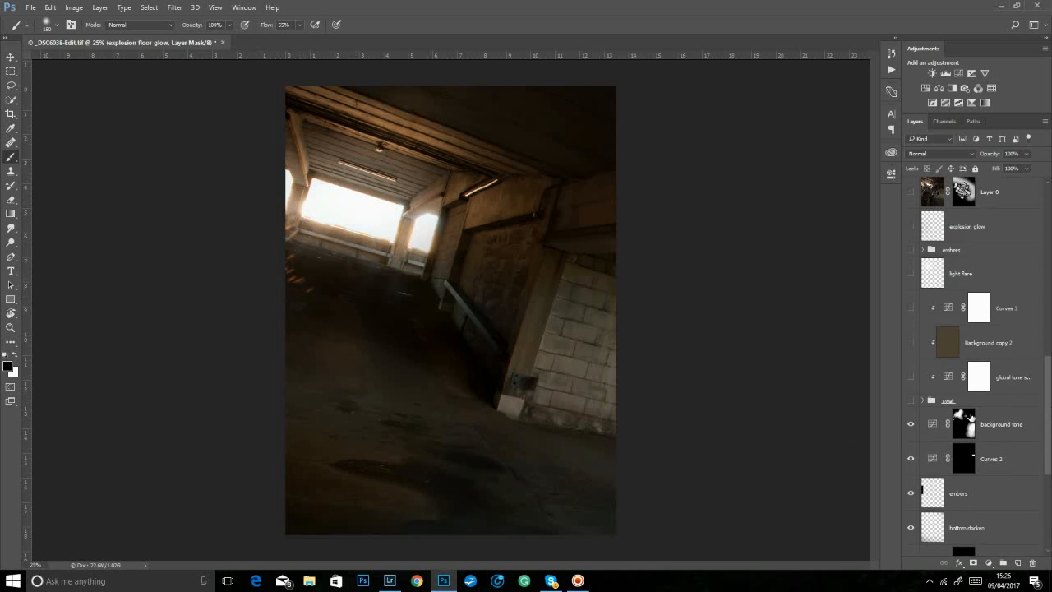
pyautogui.click(910, 401)
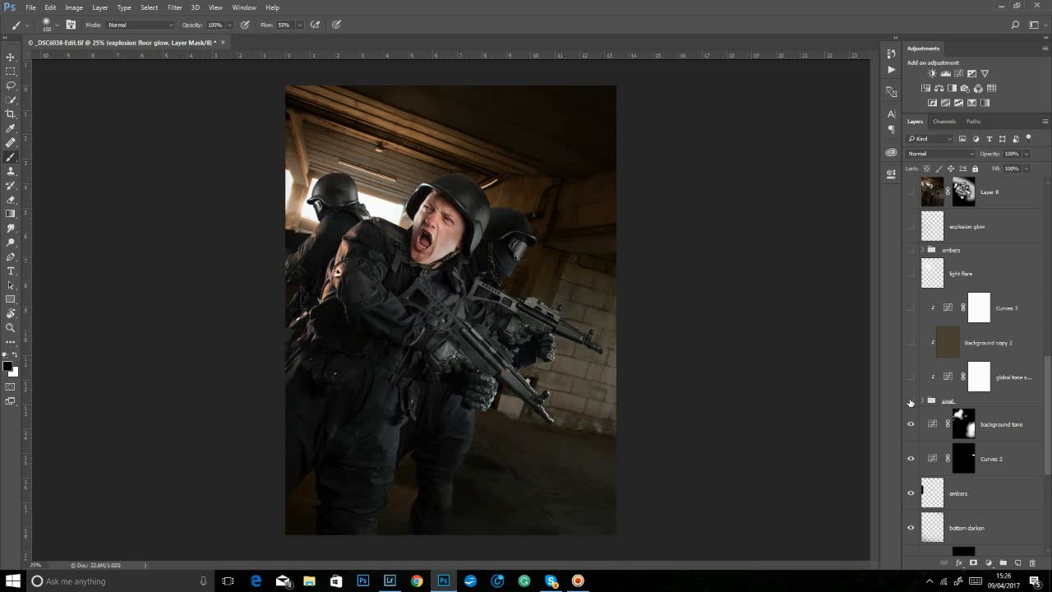
pyautogui.click(910, 401)
pyautogui.click(923, 400)
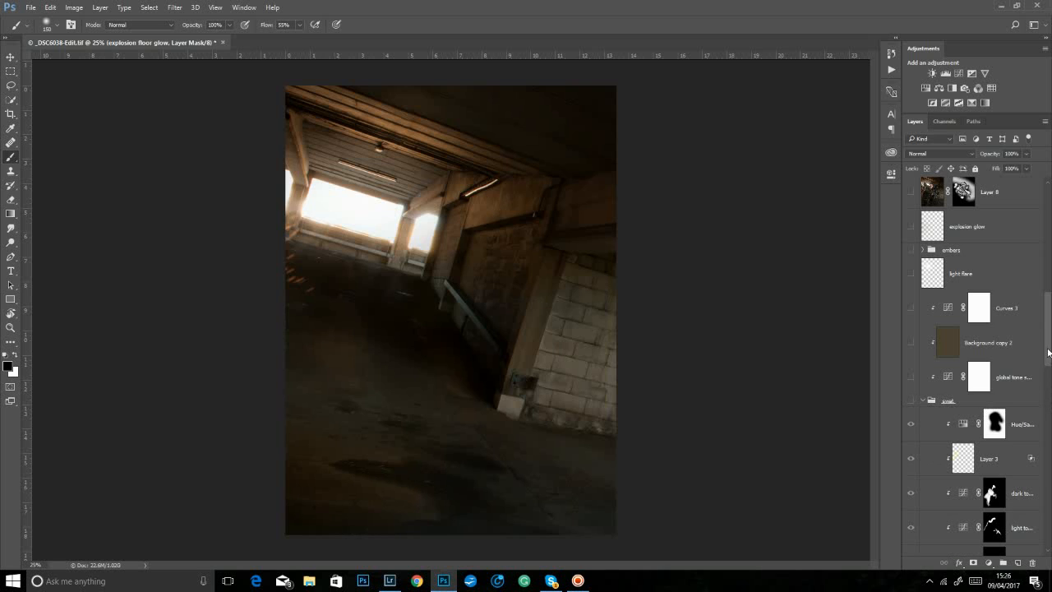
pyautogui.scroll(-3, 947, 322)
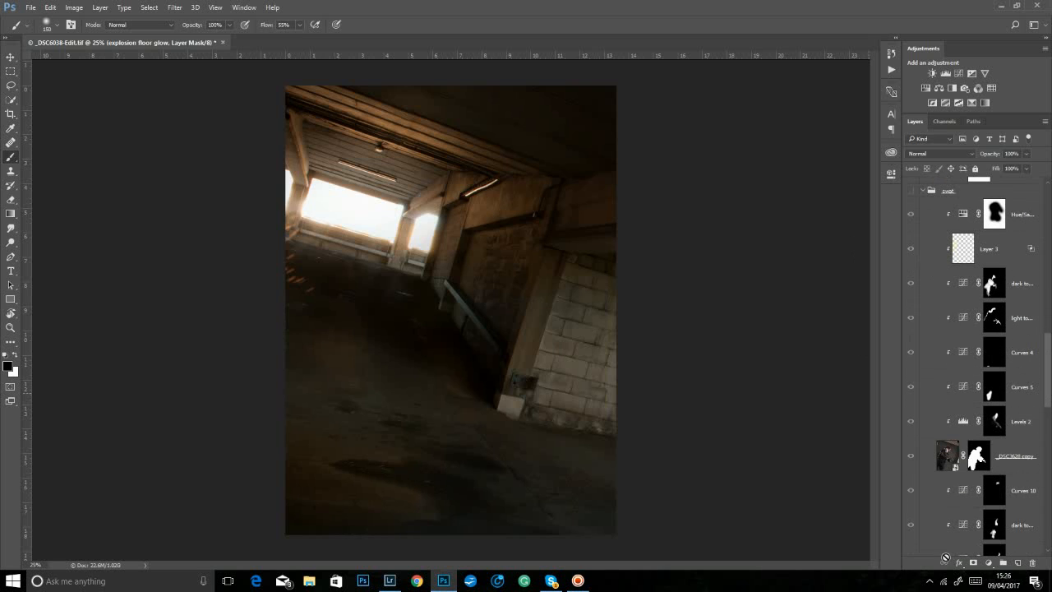
pyautogui.click(910, 189)
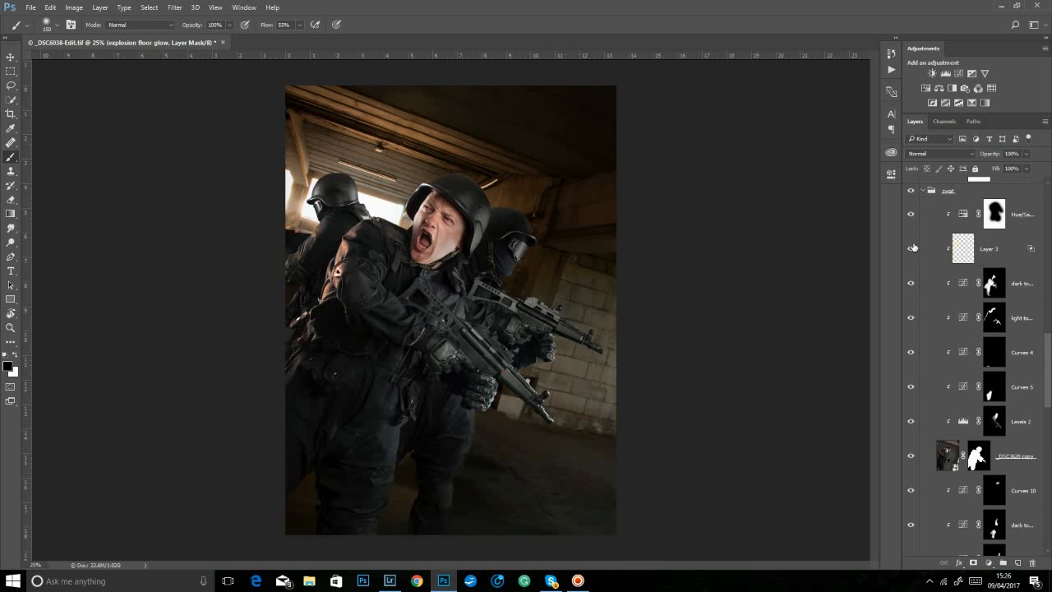
# - Hide the front soldier's and middle soldier's image and adjustment layers in the swat group, down to _DSC3635 copy
pyautogui.moveTo(912, 246); pyautogui.dragTo(911, 517)
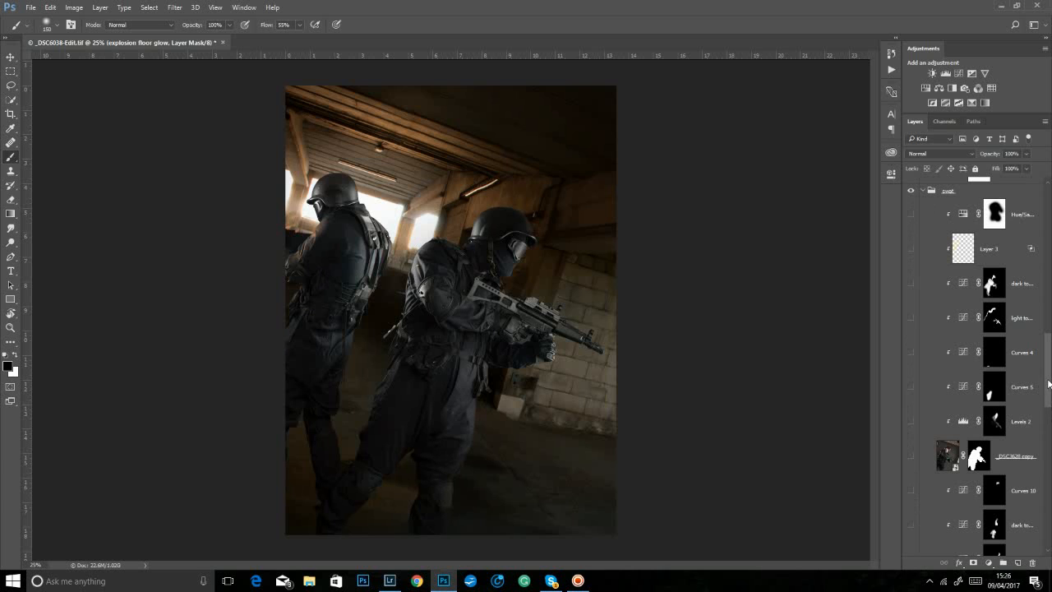
pyautogui.moveTo(1049, 385); pyautogui.dragTo(1049, 431)
pyautogui.moveTo(911, 330); pyautogui.dragTo(911, 434)
pyautogui.click(922, 401)
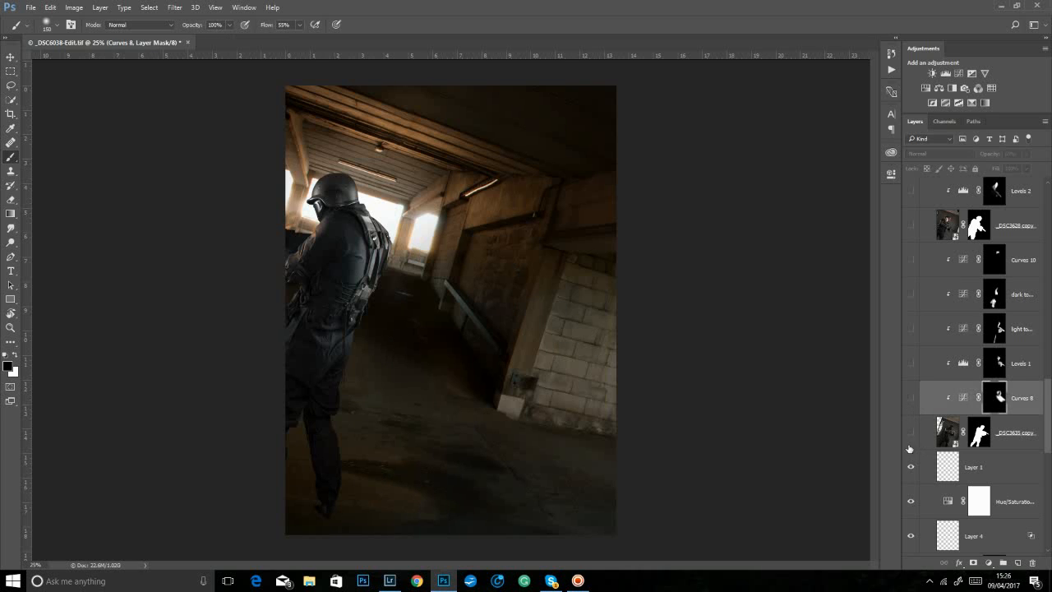
# - Hide Layer 1, Hue/Saturation, Layer 4, Curves 7, the light tone curves and the rear soldier's _DSC3643 copy layer
pyautogui.click(911, 467)
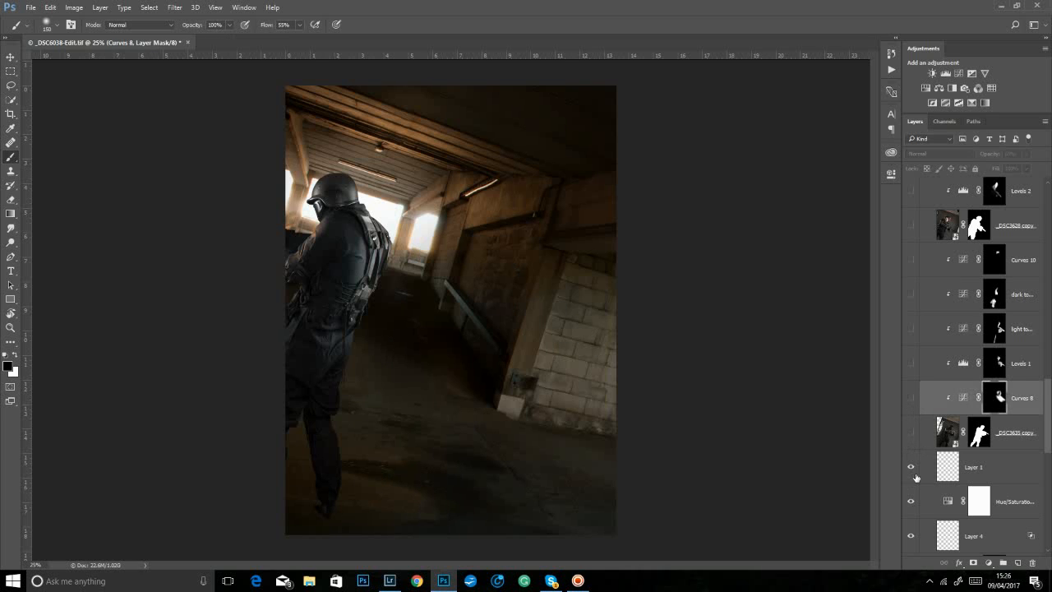
pyautogui.click(912, 534)
pyautogui.moveTo(1049, 393); pyautogui.dragTo(1046, 445)
pyautogui.click(912, 305)
pyautogui.click(912, 338)
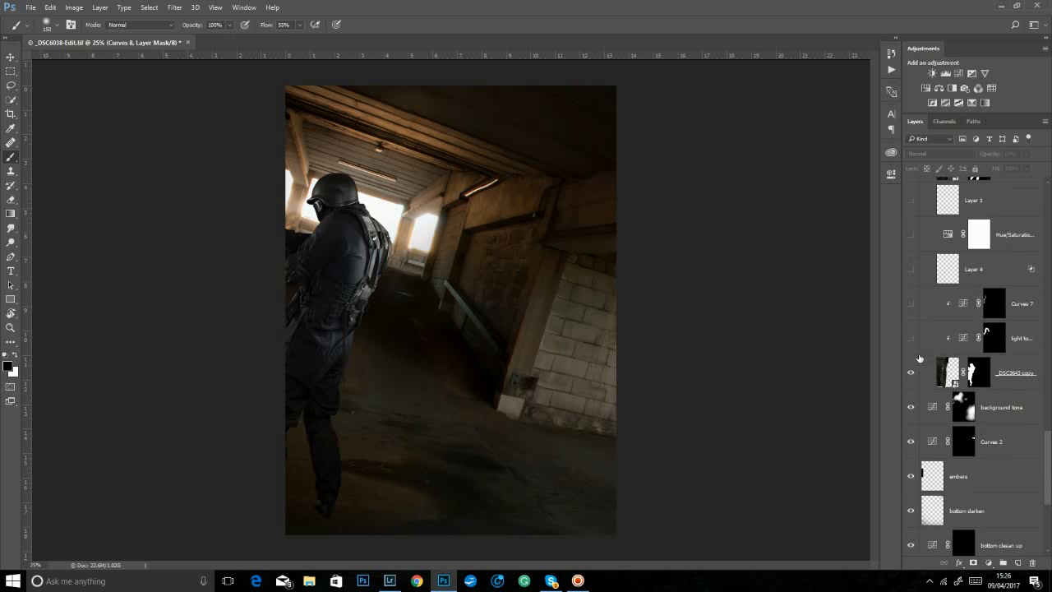
pyautogui.click(911, 372)
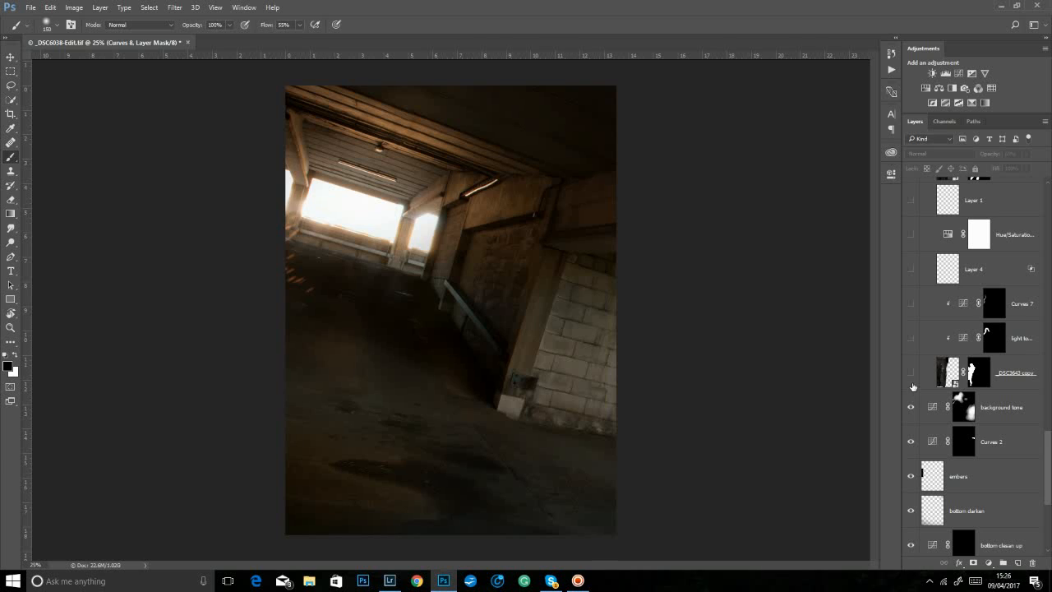
# - Show the rear soldier's _DSC3643 copy layer and its light tone curves, comparing the soldier with and without the curves
pyautogui.click(911, 372)
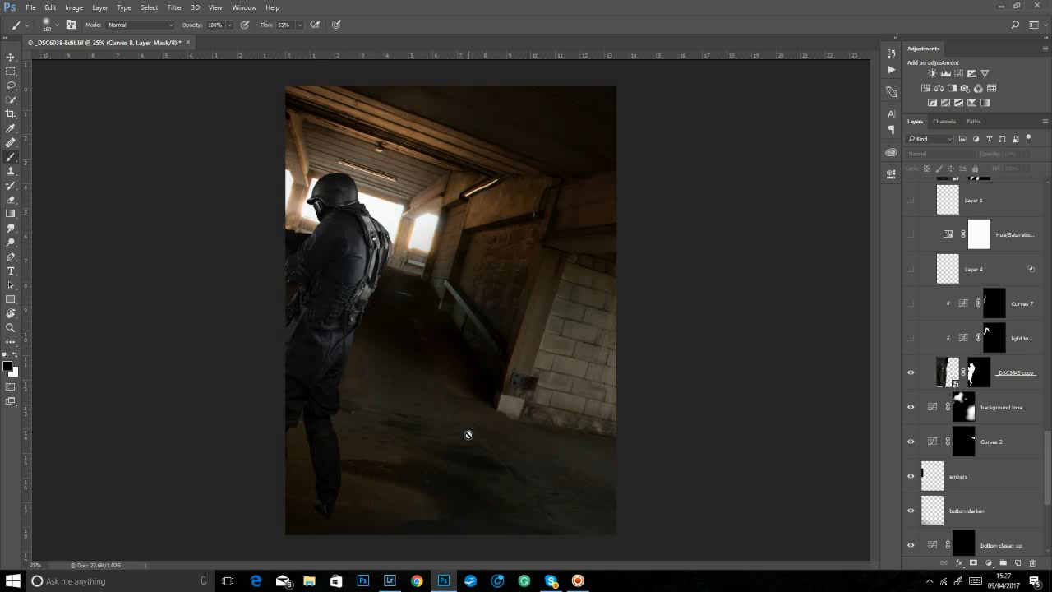
pyautogui.click(911, 338)
pyautogui.click(910, 339)
pyautogui.click(910, 339)
pyautogui.click(910, 339)
pyautogui.click(911, 338)
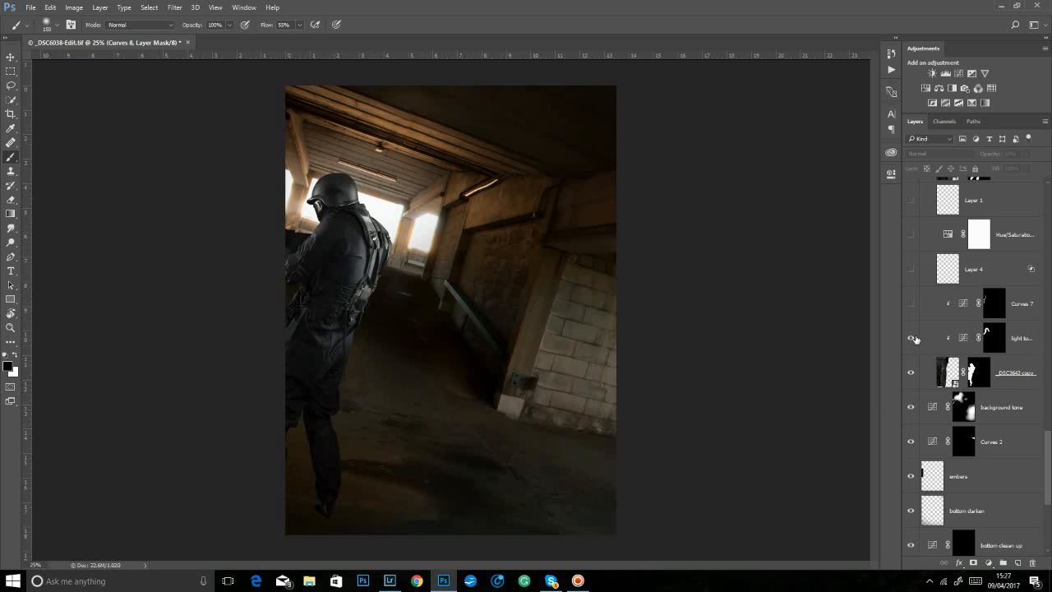
# - Show Curves 7, Layer 4, Hue/Saturation and Layer 1, plus the middle soldier's _DSC3635 copy layer
pyautogui.scroll(4, 1050, 448)
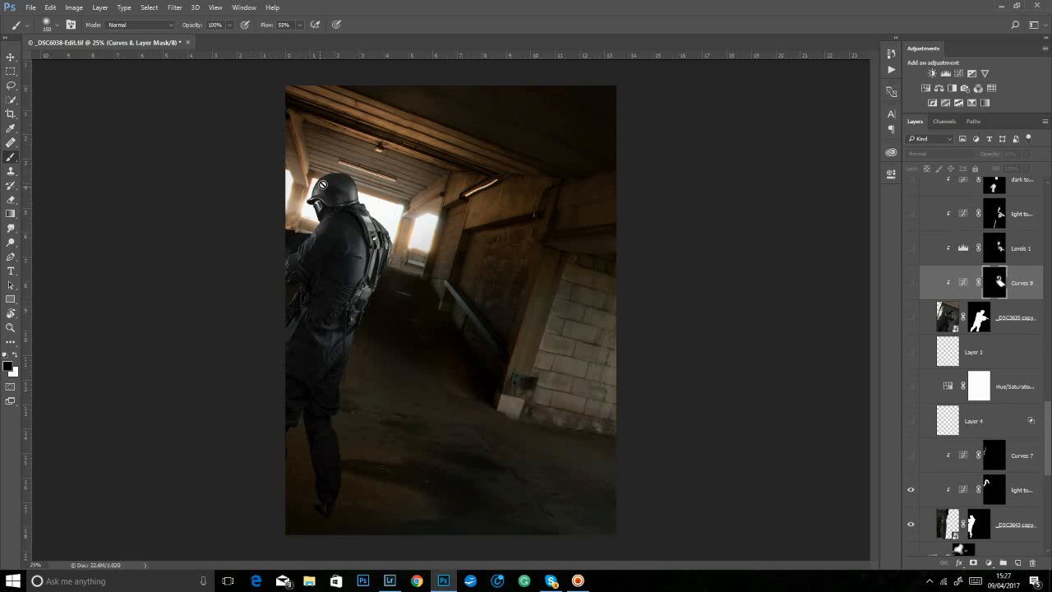
pyautogui.click(911, 455)
pyautogui.click(911, 420)
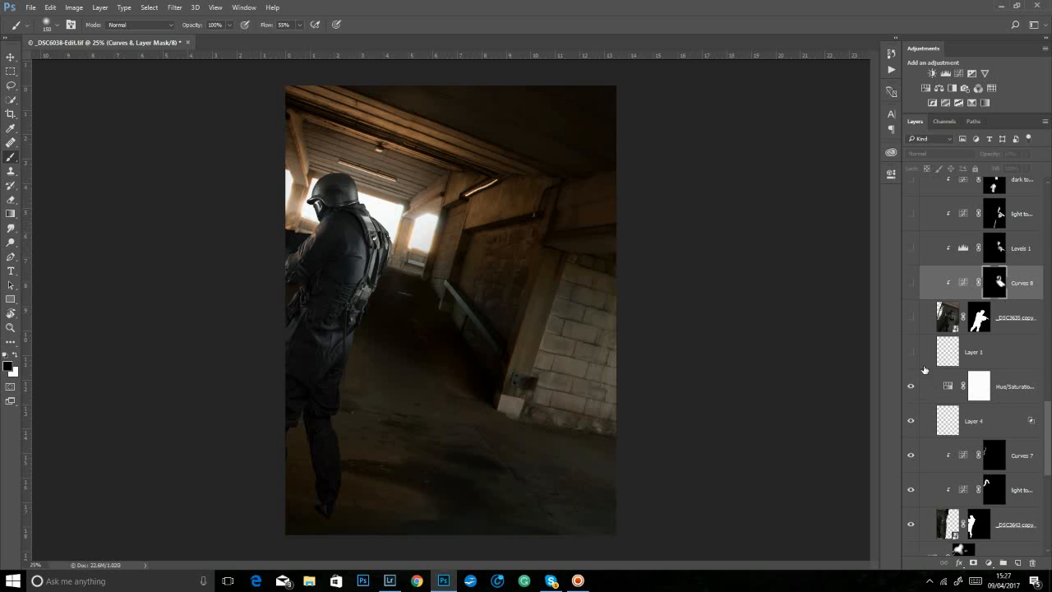
pyautogui.click(911, 318)
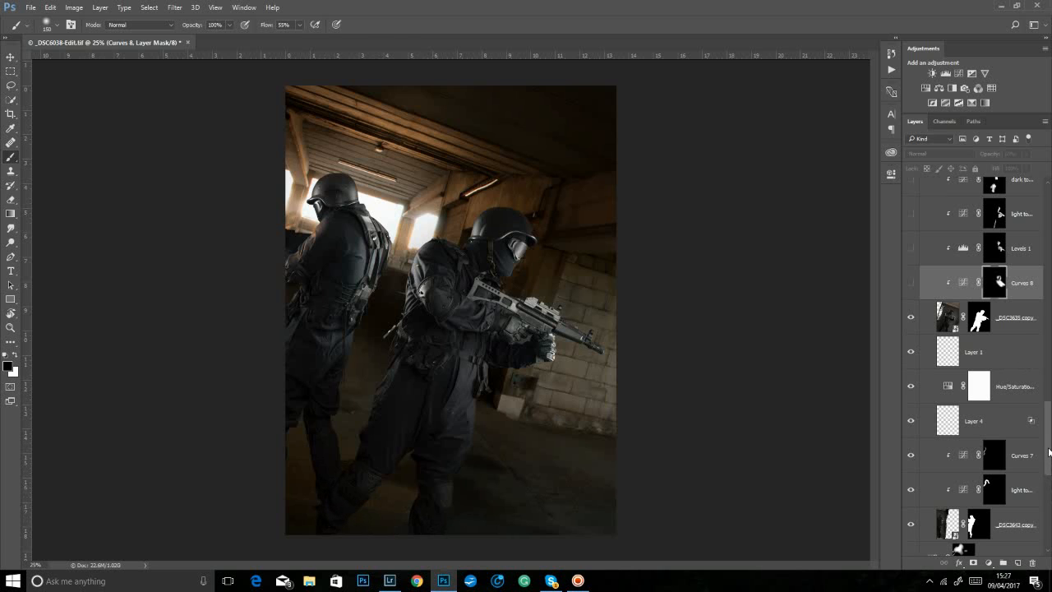
# - Show the middle soldier's Curves 8 adjustment, comparing the image with and without it
pyautogui.moveTo(1049, 452); pyautogui.dragTo(1049, 428)
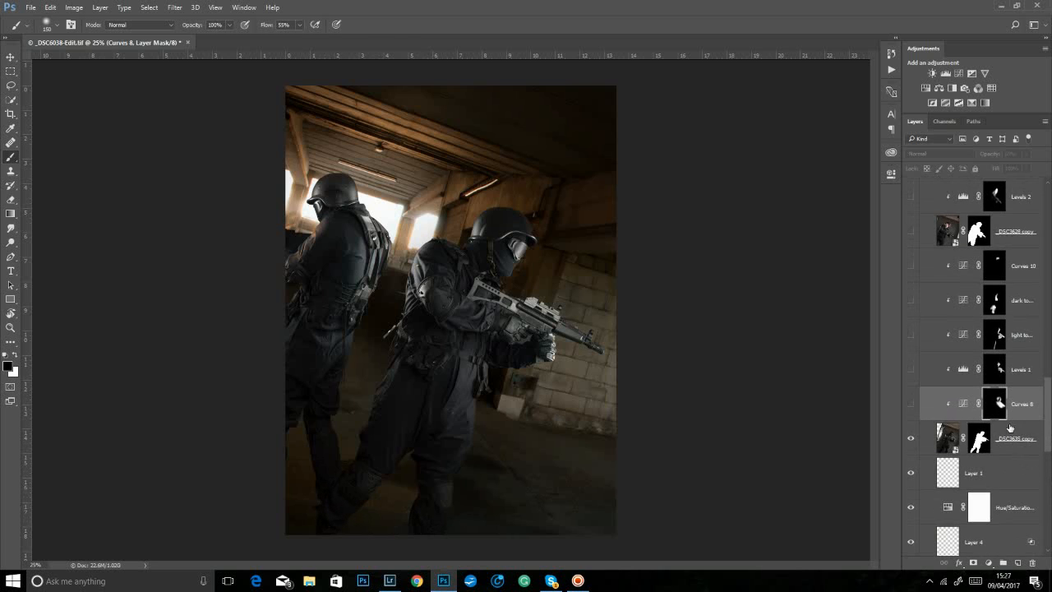
pyautogui.click(910, 403)
pyautogui.click(911, 403)
pyautogui.click(911, 404)
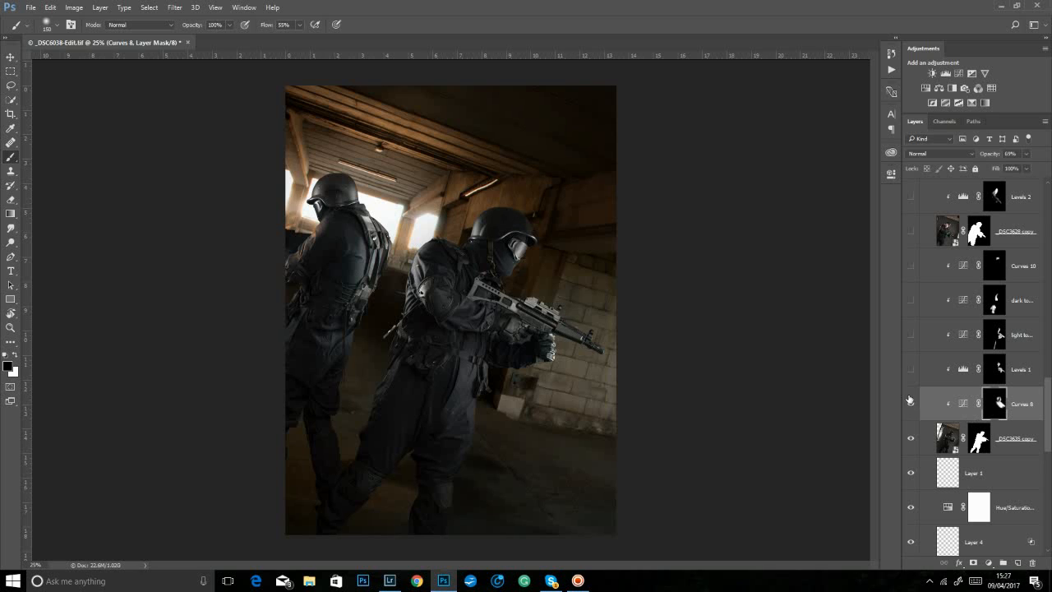
# - Show the middle soldier's Levels 1 adjustment, comparing the image with and without it
pyautogui.click(912, 369)
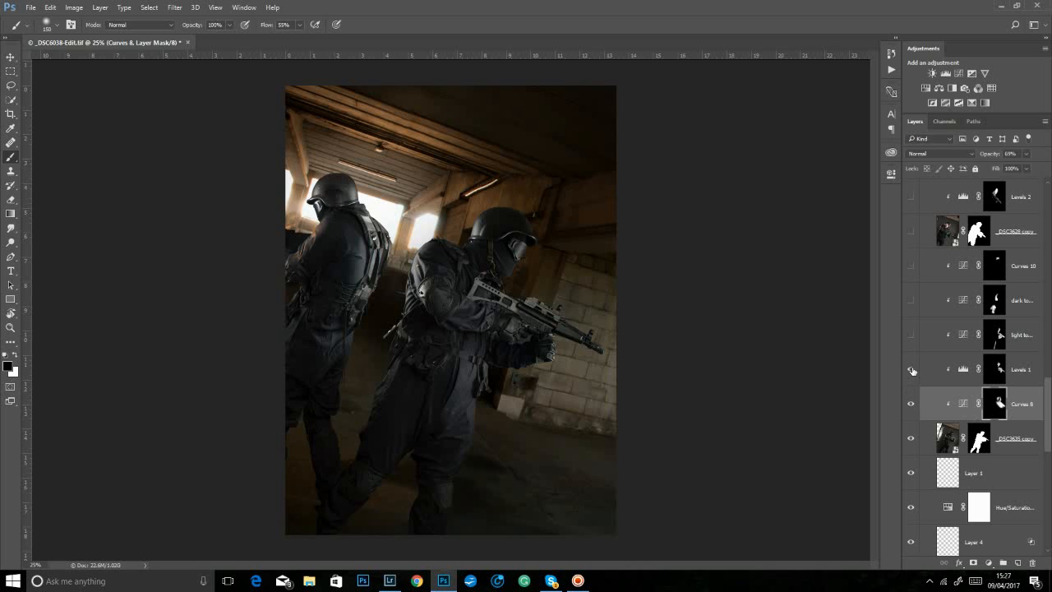
pyautogui.click(912, 369)
pyautogui.click(912, 369)
pyautogui.click(910, 369)
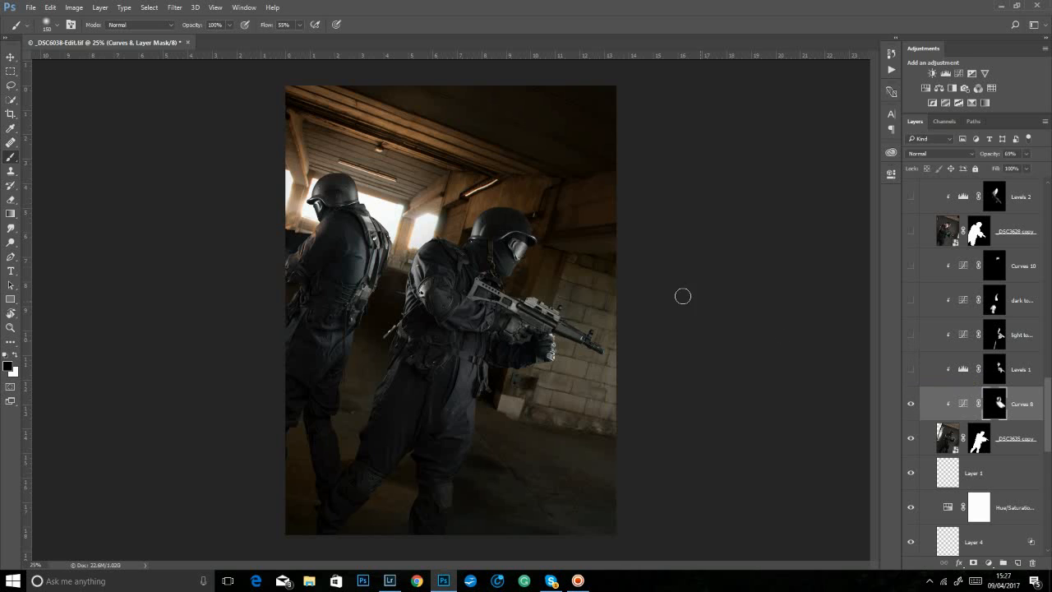
pyautogui.click(912, 371)
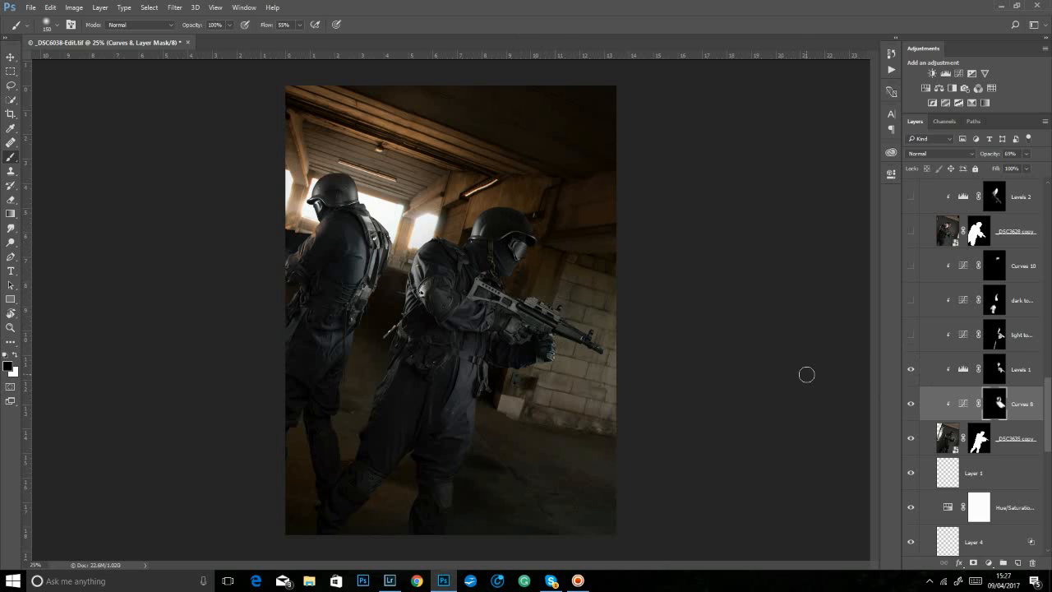
# - Show the middle soldier's light tone, dark tone and Curves 10 adjustments, comparing the image with and without Curves 10
pyautogui.scroll(3, 1048, 420)
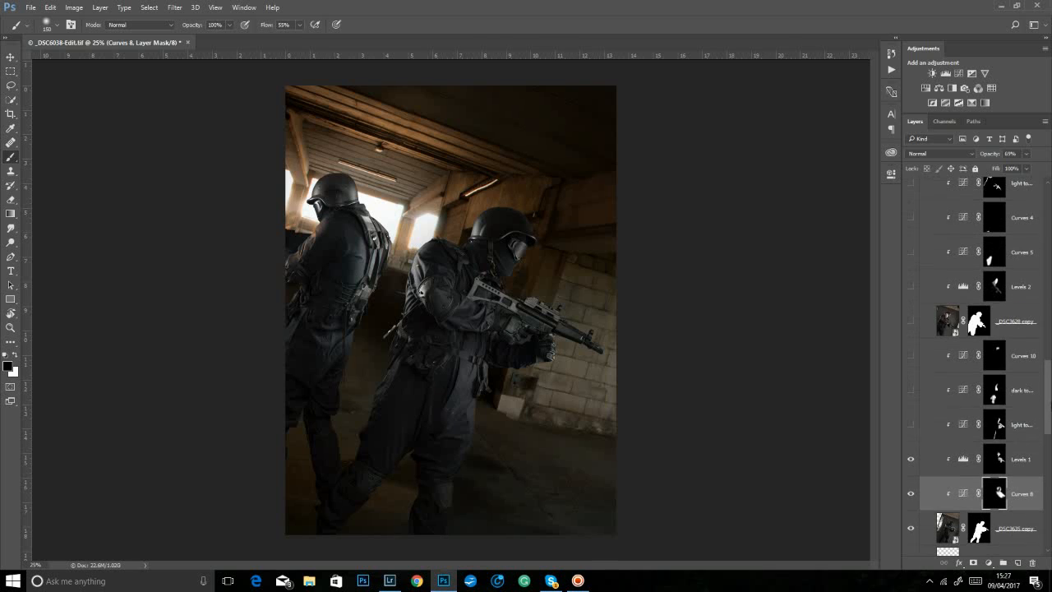
pyautogui.click(911, 425)
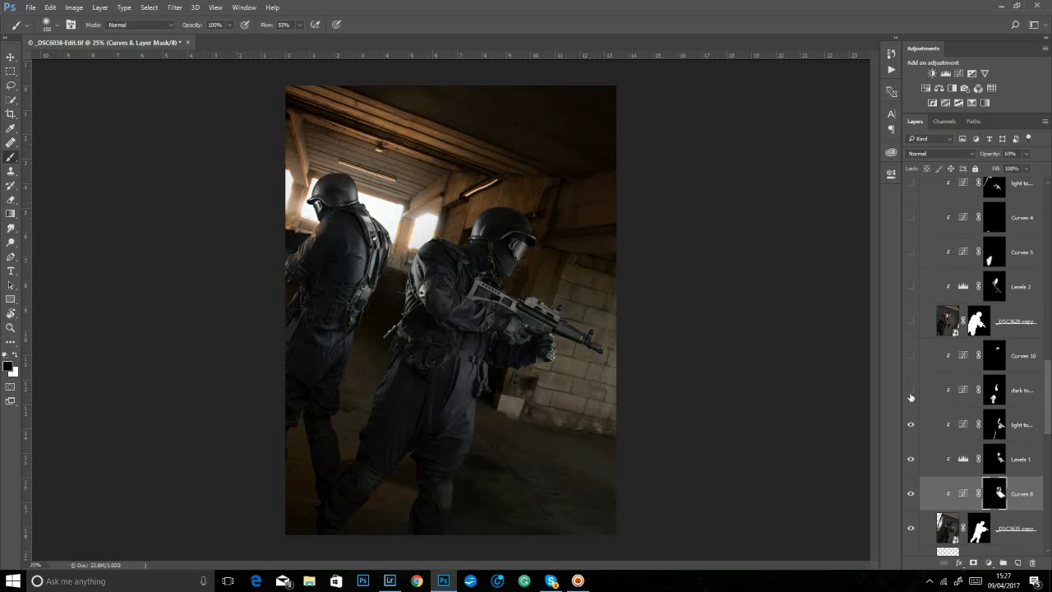
pyautogui.click(911, 391)
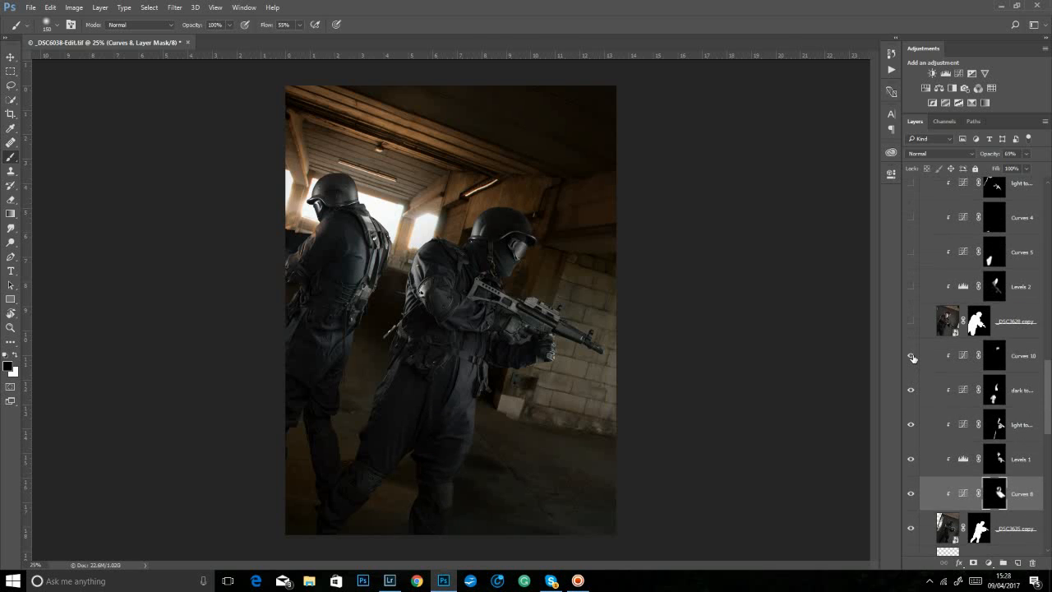
pyautogui.click(912, 357)
pyautogui.click(911, 357)
pyautogui.scroll(3, 1049, 422)
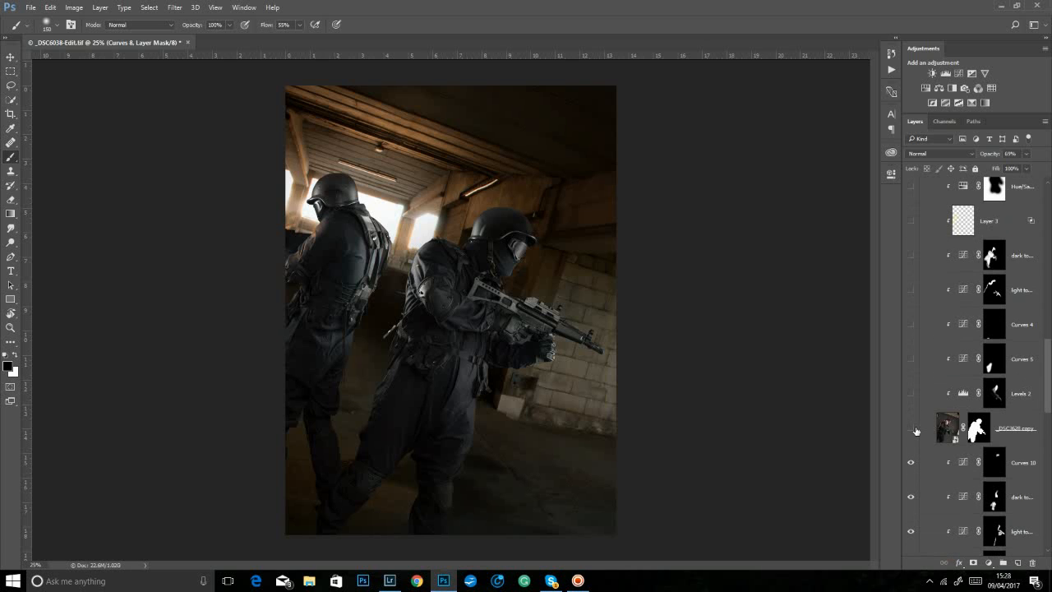
# - Show the front soldier's photo layer and its Levels 2 adjustment, comparing with and without Levels 2, and dismiss the notification
pyautogui.click(911, 428)
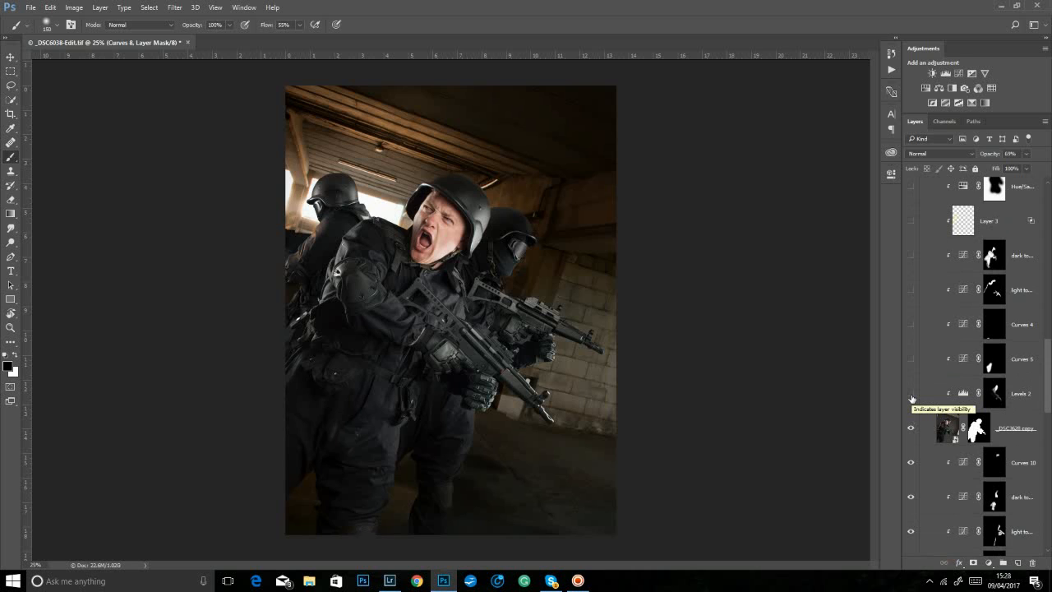
pyautogui.click(910, 394)
pyautogui.click(910, 394)
pyautogui.click(910, 394)
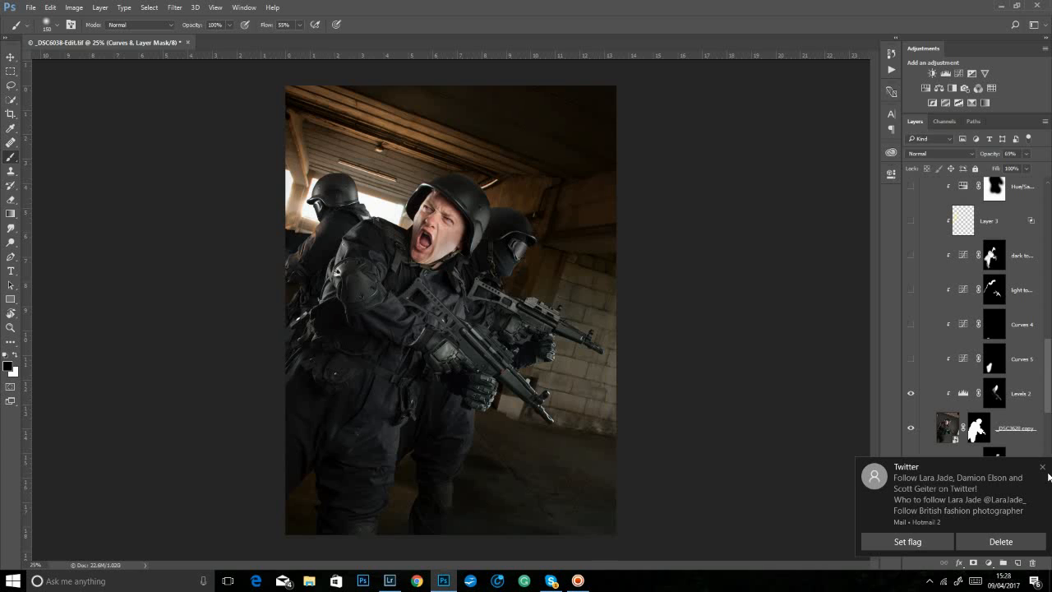
pyautogui.click(1042, 467)
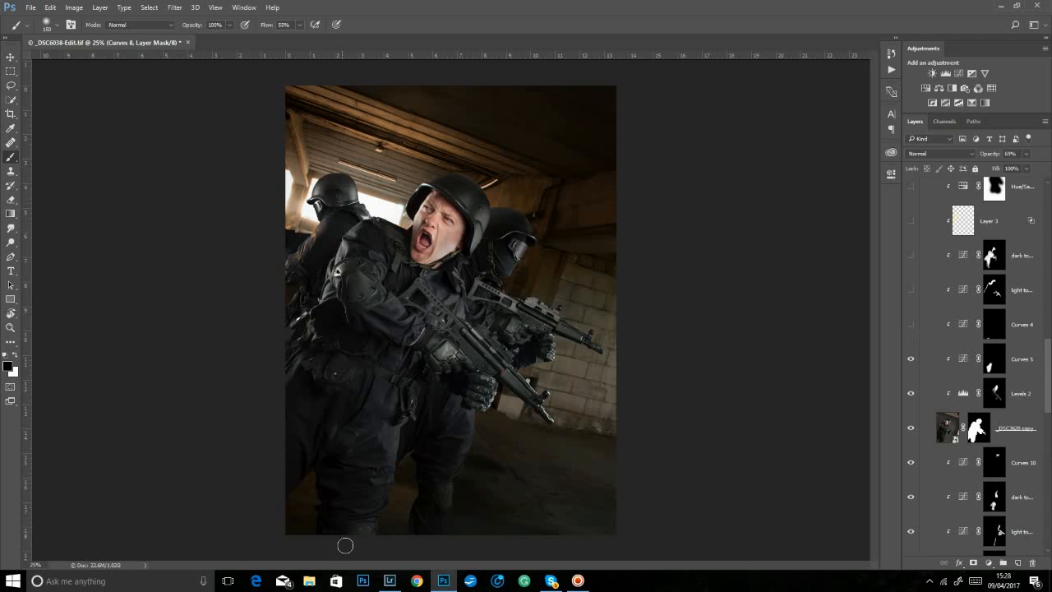
# - Show the front soldier's Curves 4 and light tone adjustments, comparing the image with and without the light tone
pyautogui.click(919, 327)
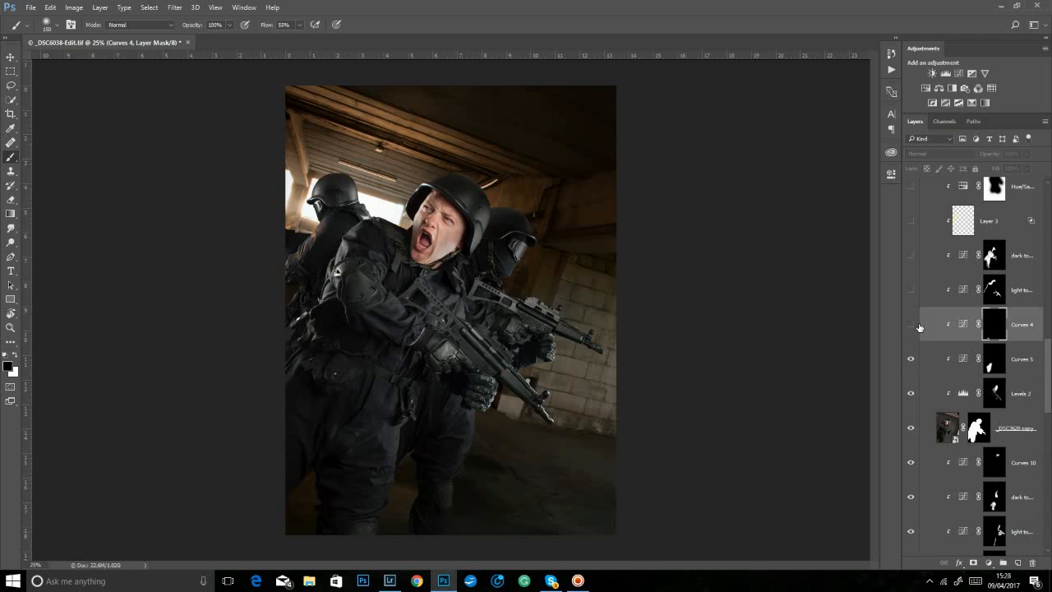
pyautogui.click(911, 326)
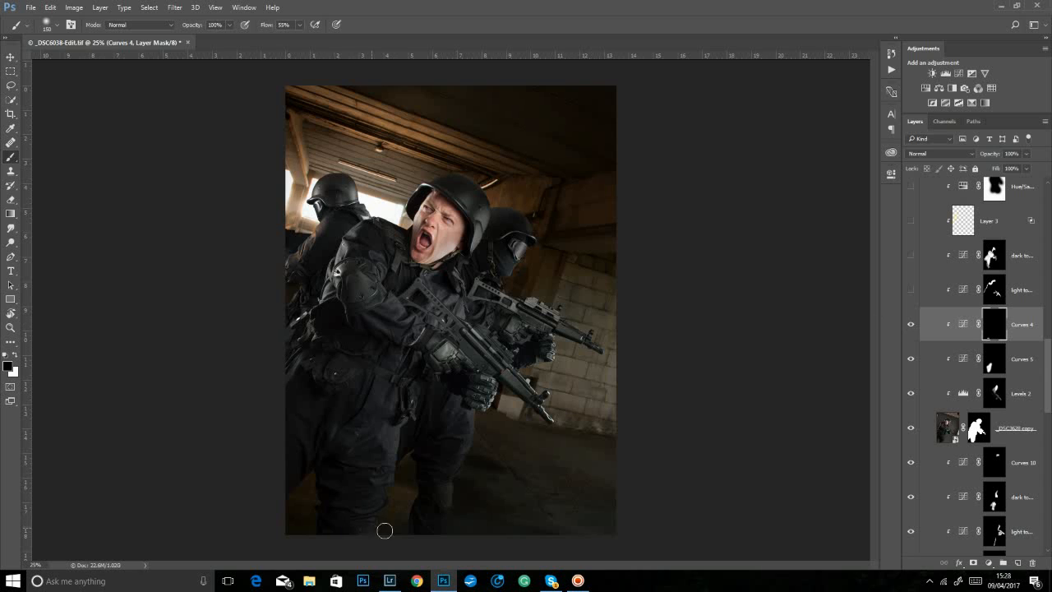
pyautogui.click(911, 290)
pyautogui.click(911, 290)
pyautogui.click(911, 292)
pyautogui.click(911, 291)
pyautogui.click(911, 291)
pyautogui.click(911, 292)
pyautogui.click(911, 292)
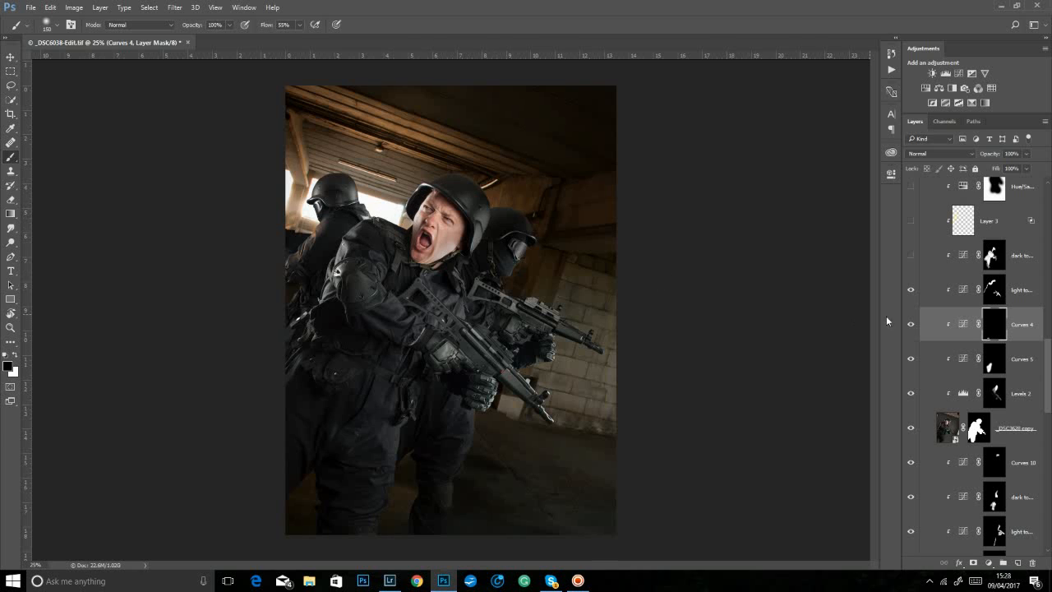
# - Show the front soldier's dark tone adjustment, comparing the image with and without it
pyautogui.click(911, 257)
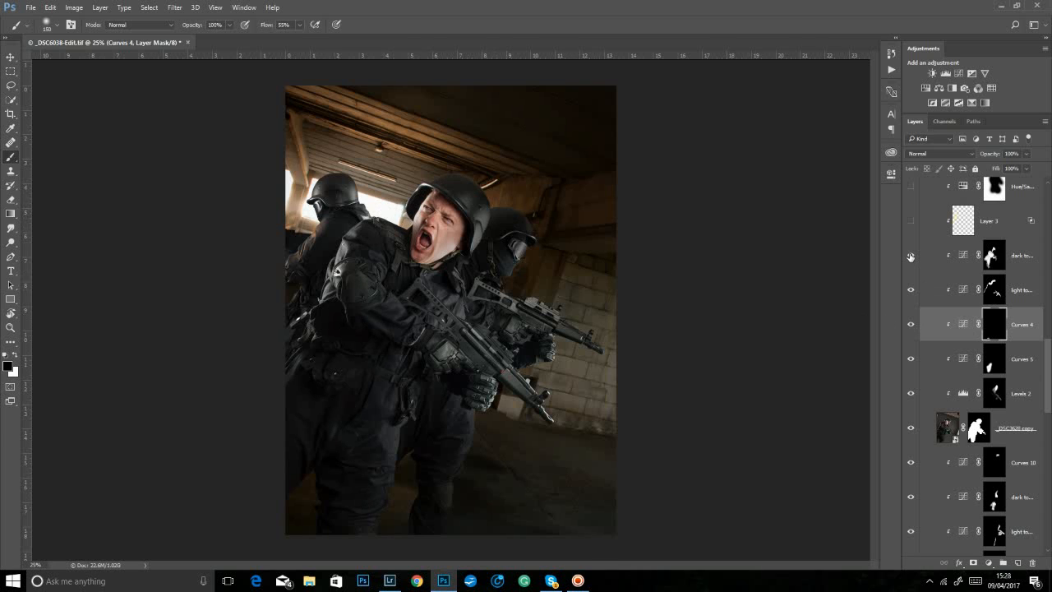
pyautogui.click(910, 258)
pyautogui.click(910, 258)
# - Show and select the front soldier's Layer 3, comparing the image with and without it
pyautogui.moveTo(1048, 374); pyautogui.dragTo(1048, 332)
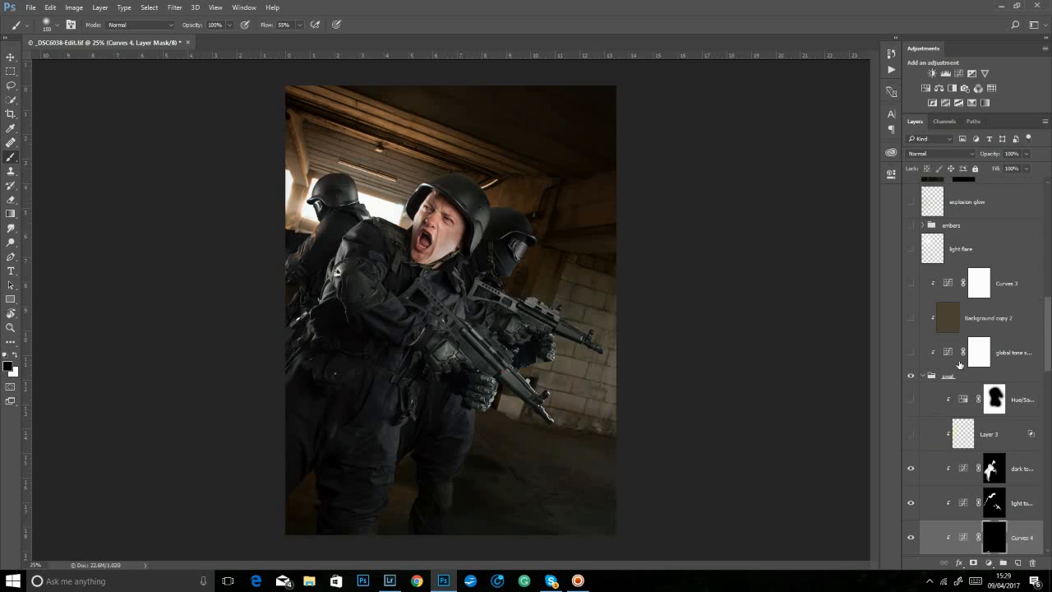
pyautogui.click(910, 434)
pyautogui.click(910, 434)
pyautogui.click(910, 434)
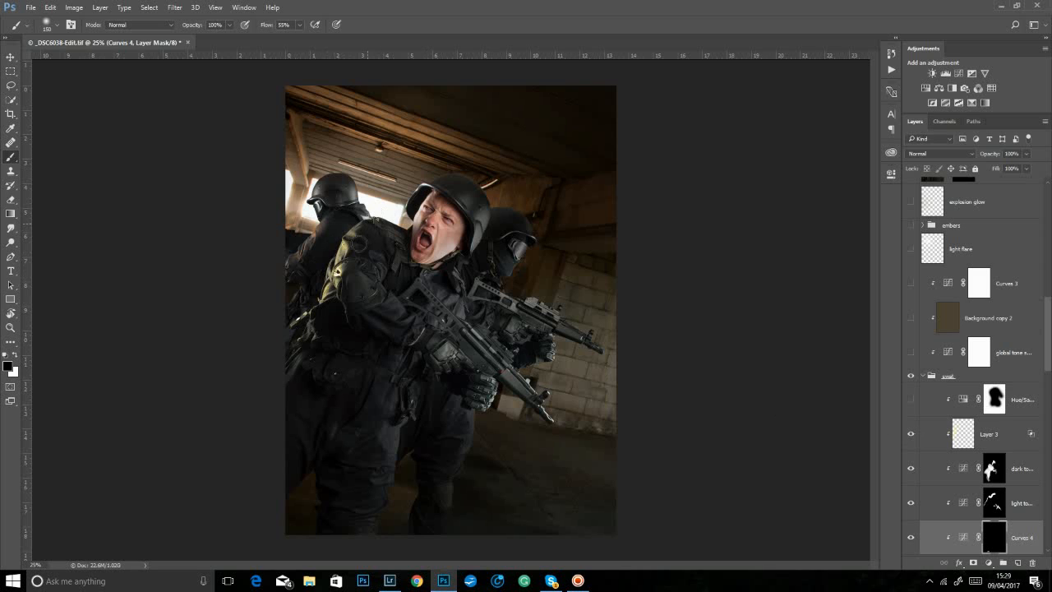
pyautogui.click(1003, 438)
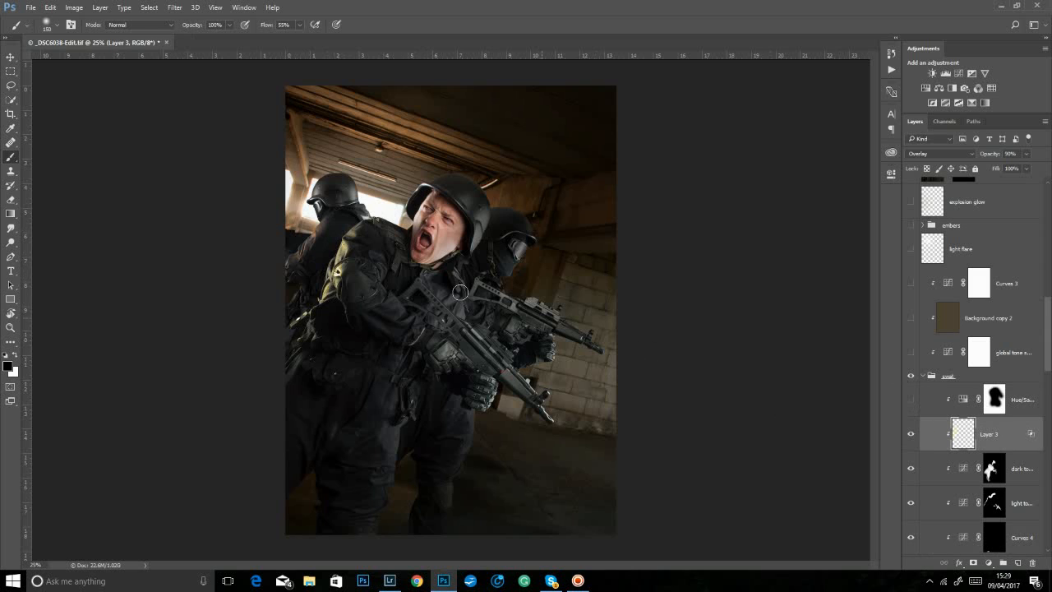
# - Show the front soldier's Hue/Saturation adjustment and collapse the swat group
pyautogui.click(910, 401)
pyautogui.click(921, 379)
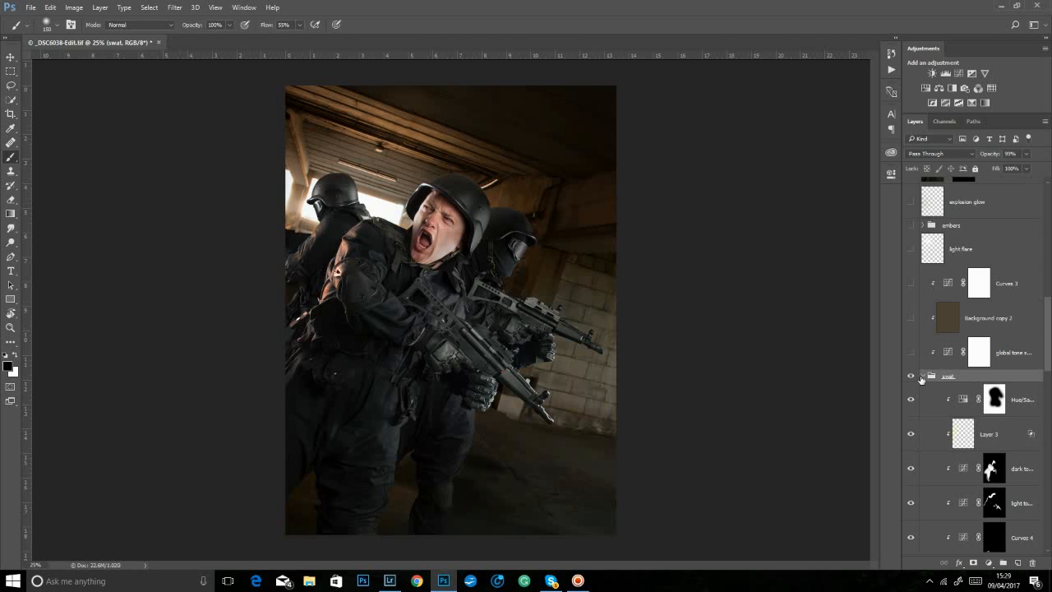
pyautogui.click(923, 377)
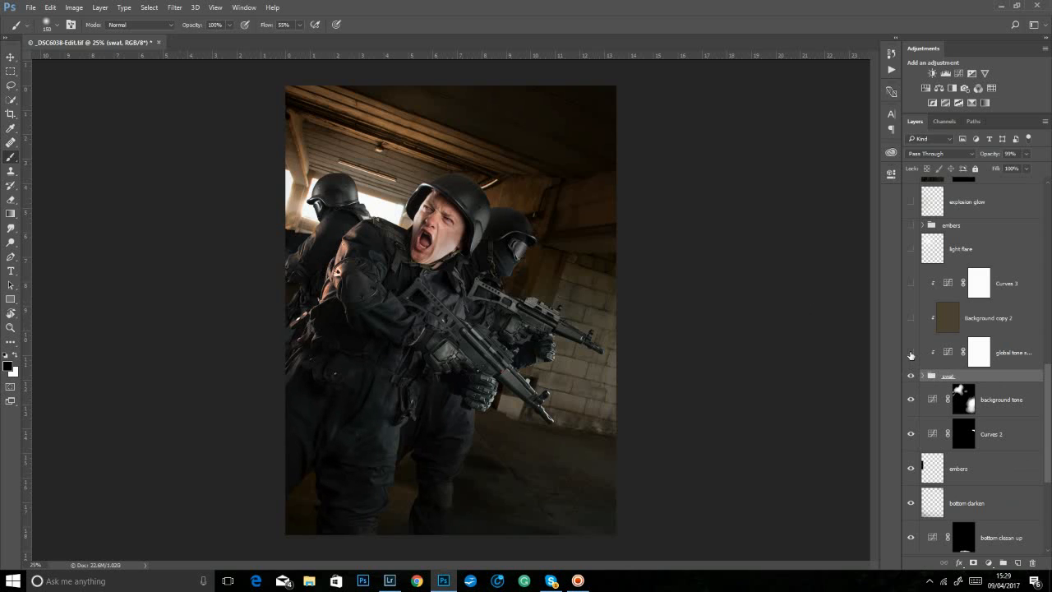
# - Show the global tone adjustment, Background copy 2 and Curves 3 clipped above the swat group
pyautogui.click(911, 352)
pyautogui.click(910, 352)
pyautogui.click(910, 320)
pyautogui.scroll(5, 961, 526)
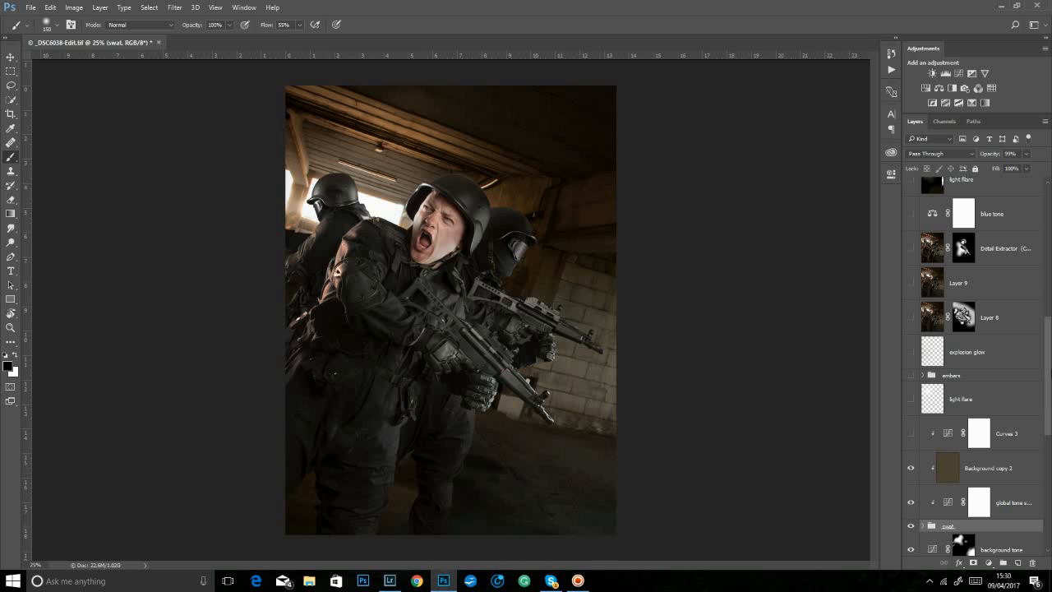
pyautogui.click(910, 434)
# - Show and select the light flare layer above Curves 3, comparing the image with and without it
pyautogui.click(911, 402)
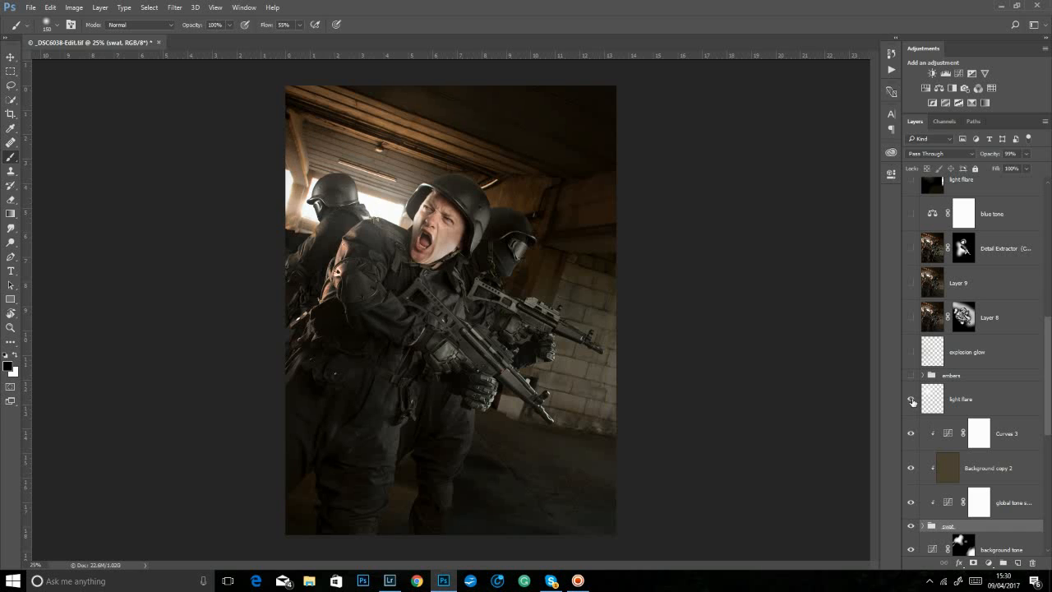
pyautogui.click(913, 402)
pyautogui.click(911, 401)
pyautogui.click(1015, 402)
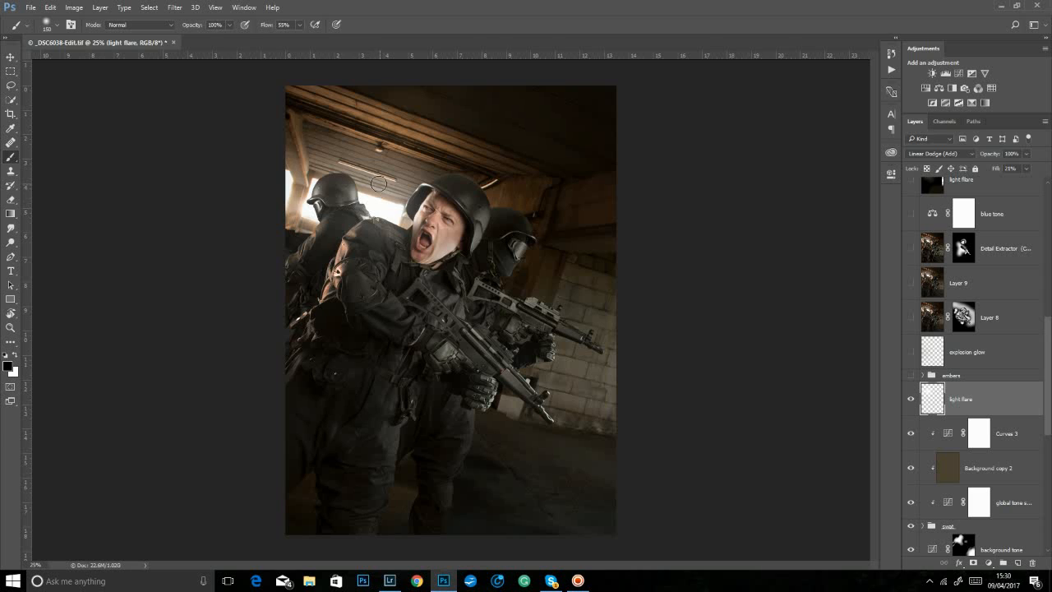
pyautogui.click(911, 399)
pyautogui.click(911, 399)
# - Show the embers group, examine Layer 6 inside it and collapse the group
pyautogui.click(911, 376)
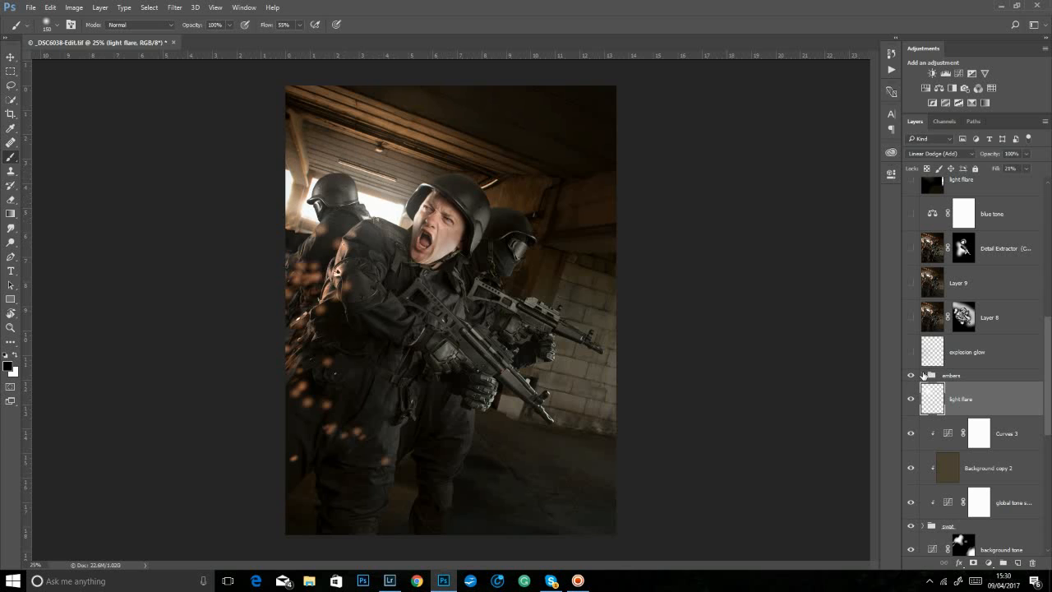
pyautogui.click(923, 376)
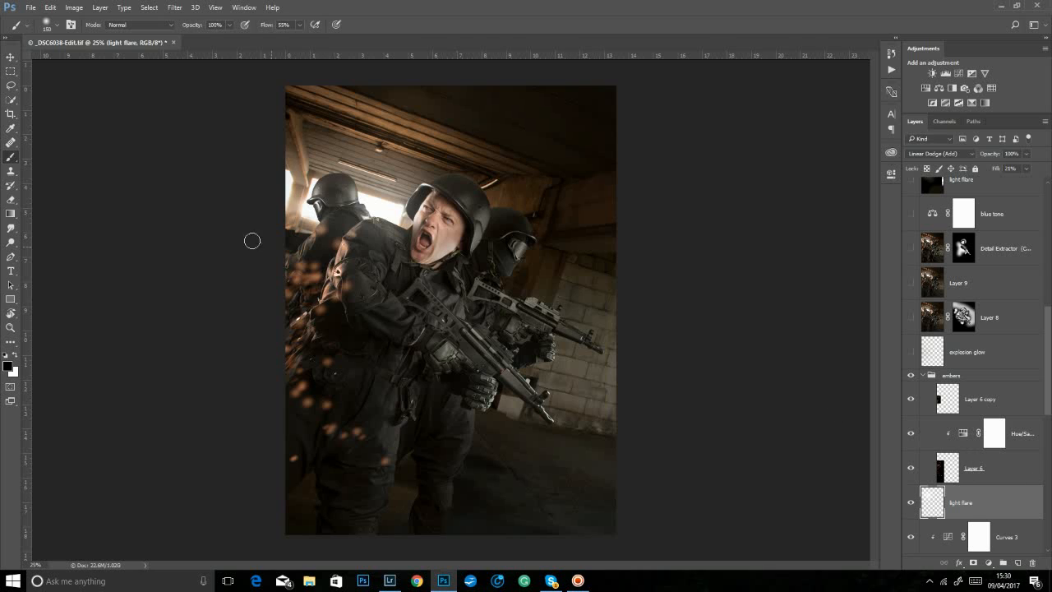
pyautogui.click(1020, 478)
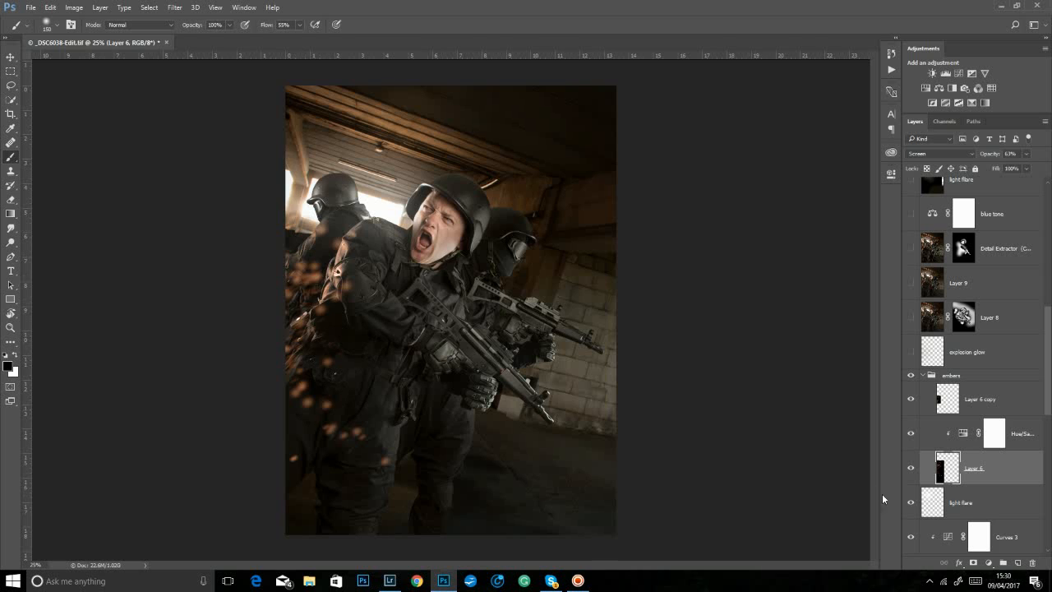
pyautogui.click(922, 376)
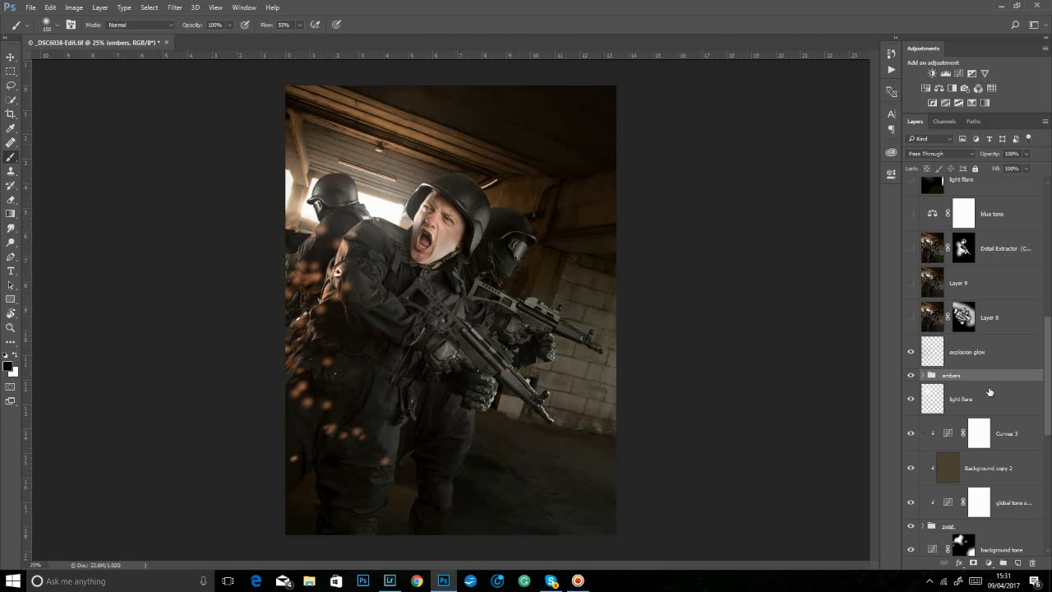
# - Show Layer 9 and the Detail Extractor layer, comparing the image with and without the Detail Extractor
pyautogui.scroll(3, 1049, 372)
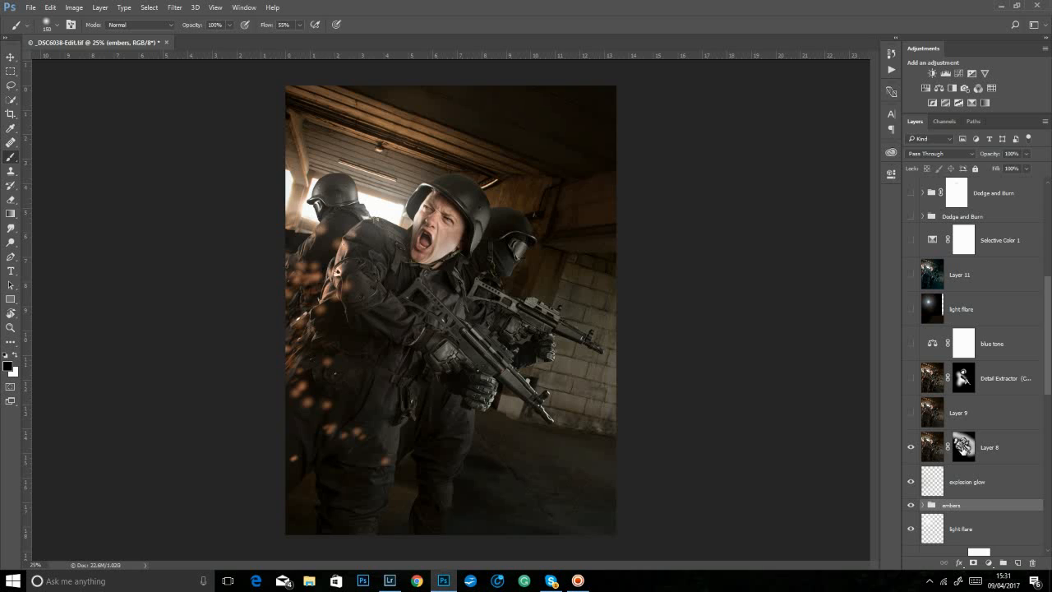
pyautogui.click(911, 413)
pyautogui.click(911, 378)
pyautogui.click(914, 381)
pyautogui.click(914, 382)
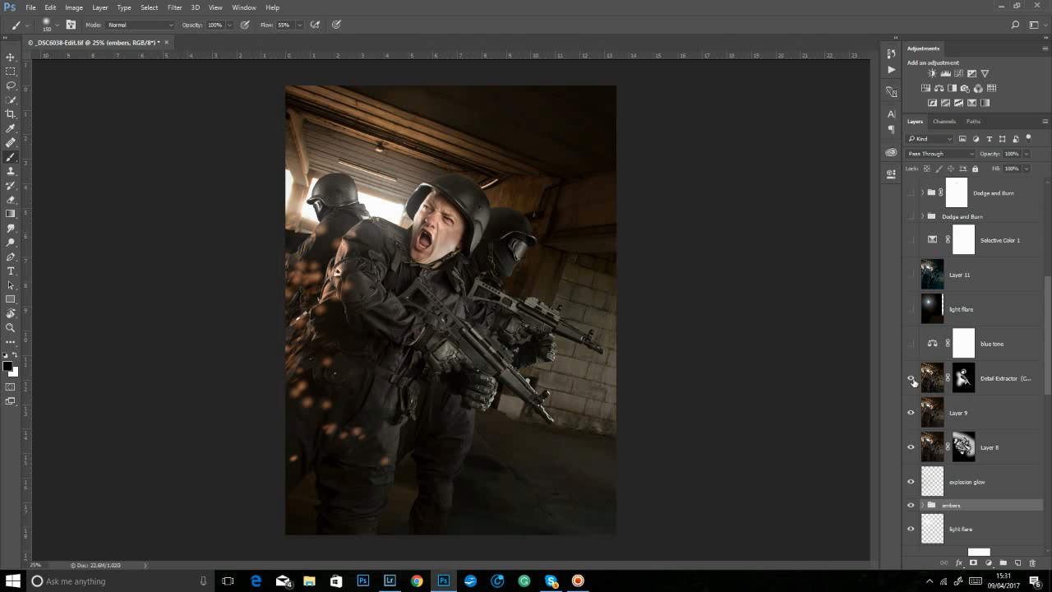
pyautogui.click(913, 382)
pyautogui.click(913, 382)
pyautogui.click(913, 381)
# - Review the blue tone Color Balance settings for midtones, shadows and highlights, and show that adjustment layer
pyautogui.click(912, 344)
pyautogui.click(912, 344)
pyautogui.doubleClick(933, 343)
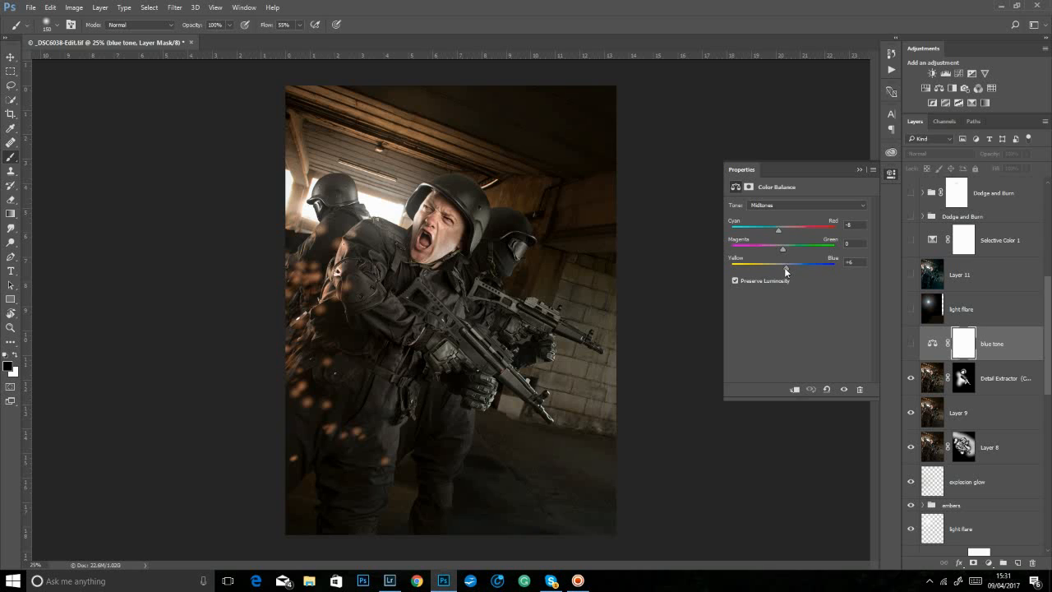
pyautogui.click(799, 207)
pyautogui.click(797, 211)
pyautogui.click(787, 205)
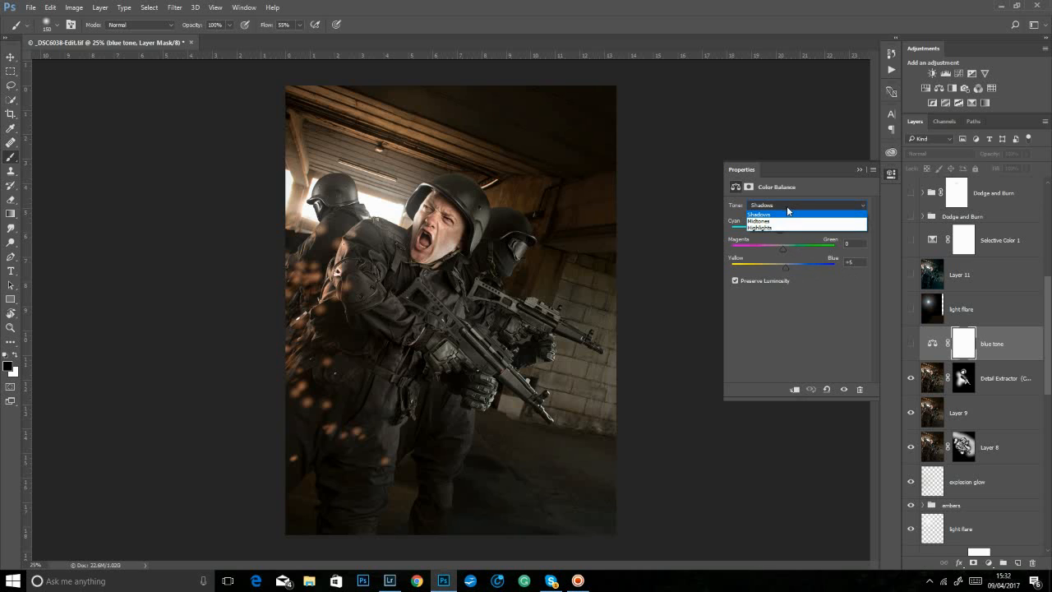
pyautogui.click(775, 229)
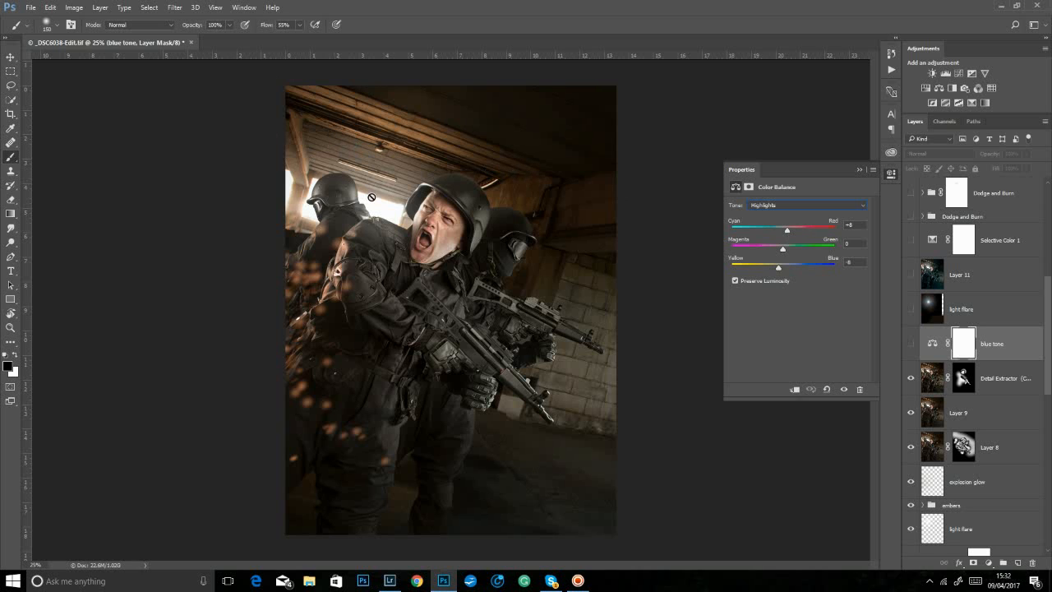
pyautogui.click(857, 170)
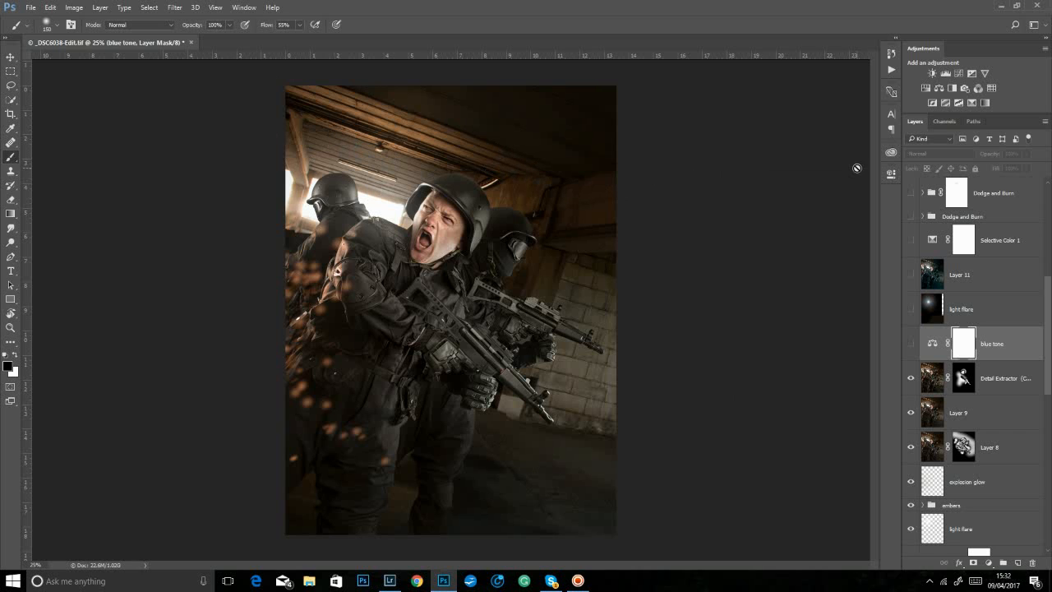
pyautogui.click(911, 344)
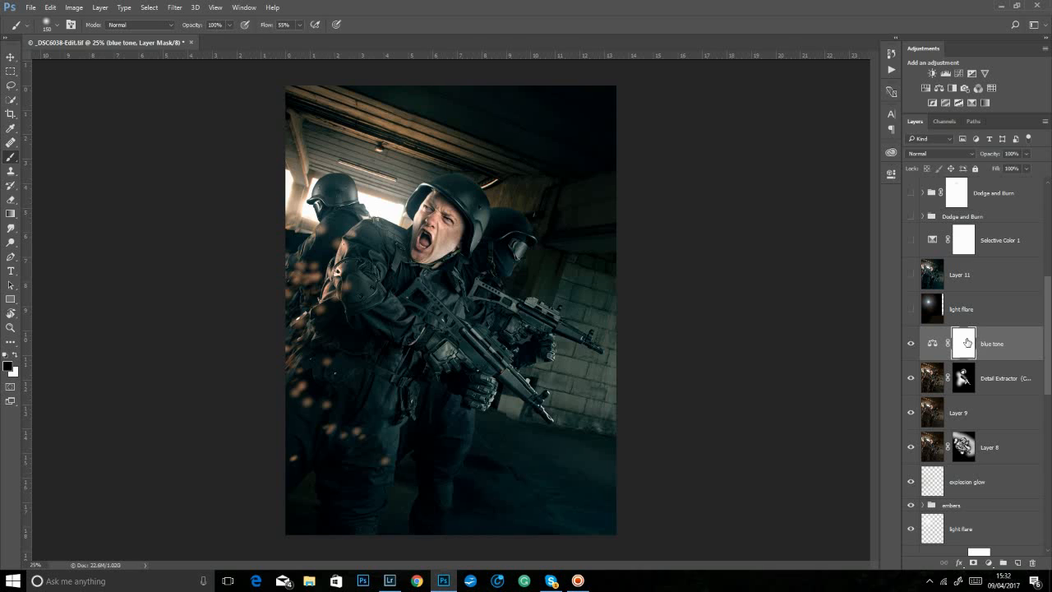
# - Show the light flare layer above blue tone, comparing with and without it, and show Layer 11
pyautogui.click(912, 308)
pyautogui.click(912, 307)
pyautogui.click(977, 317)
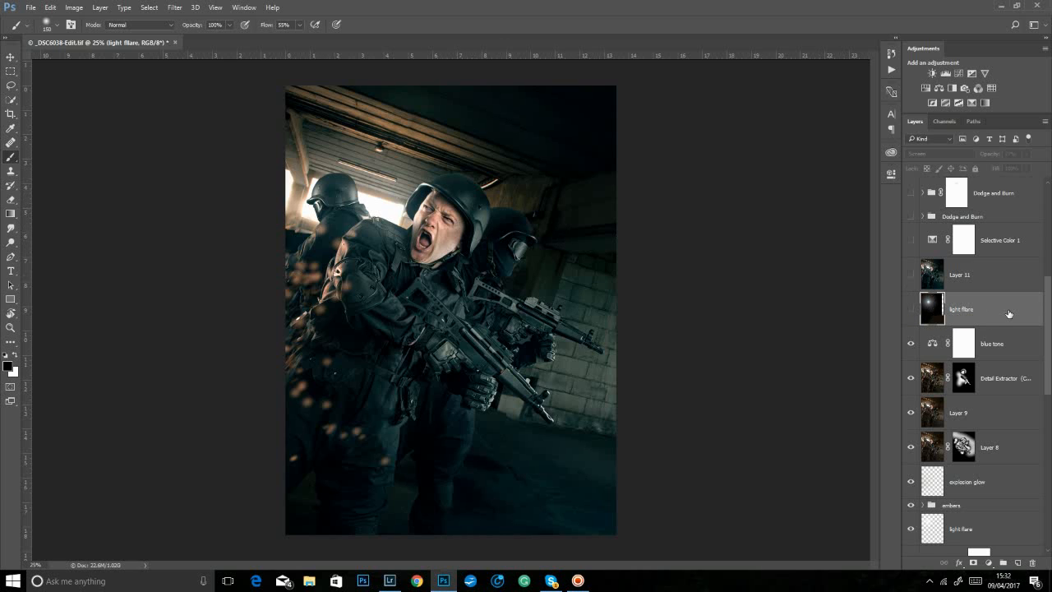
pyautogui.click(911, 309)
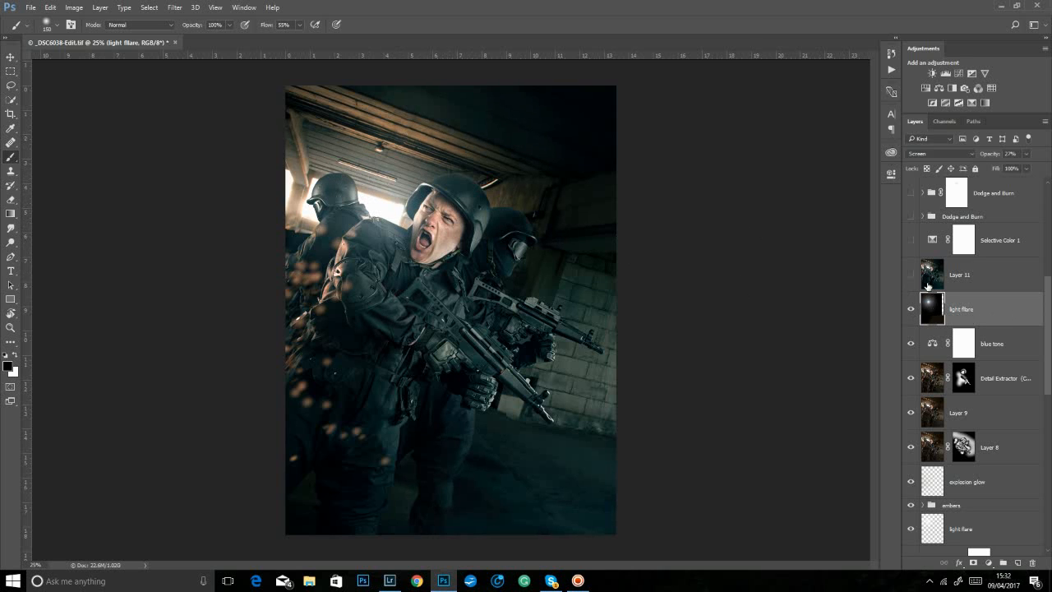
pyautogui.click(911, 277)
# - Show the Selective Color 1 adjustment and review its Reds and Blacks settings
pyautogui.scroll(5, 915, 456)
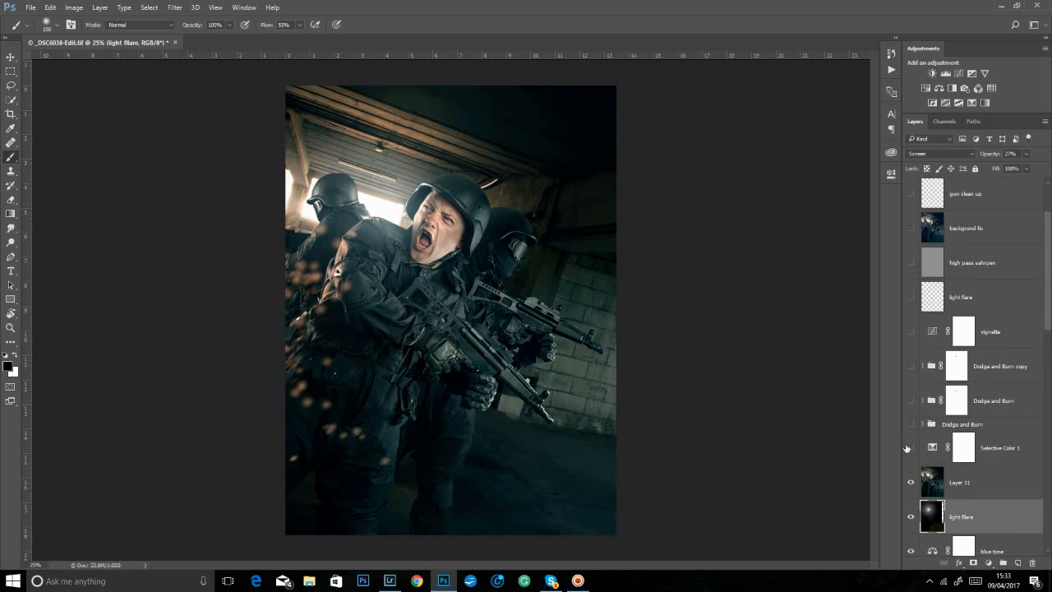
pyautogui.click(910, 447)
pyautogui.doubleClick(937, 448)
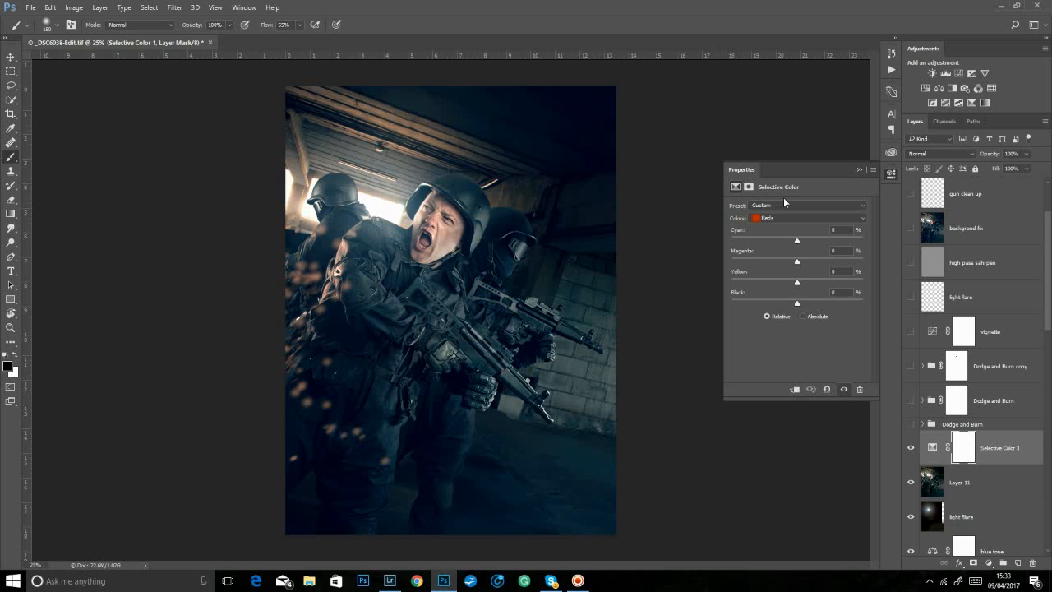
pyautogui.click(840, 219)
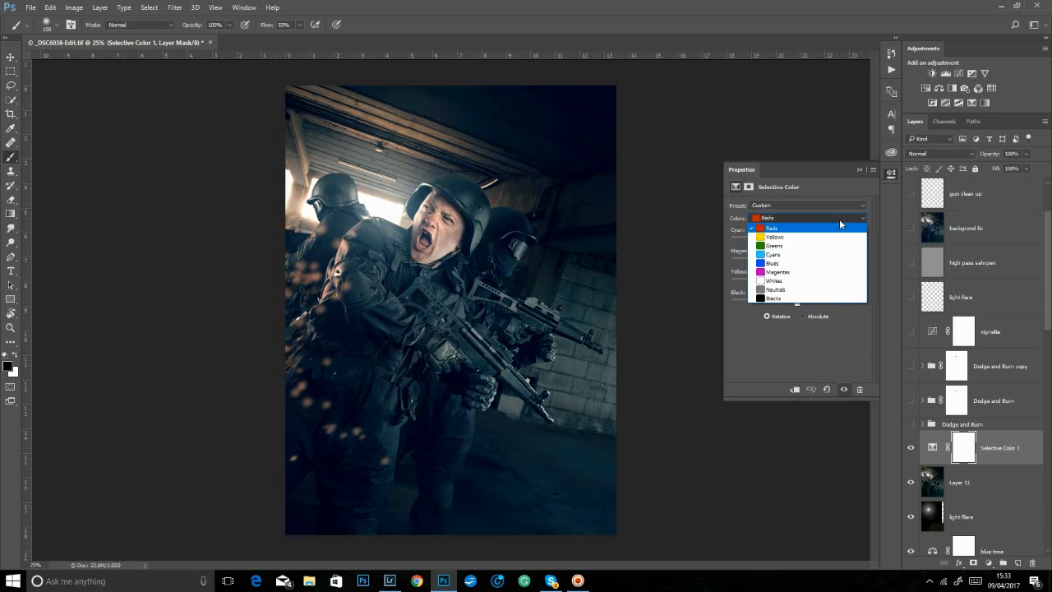
pyautogui.click(791, 299)
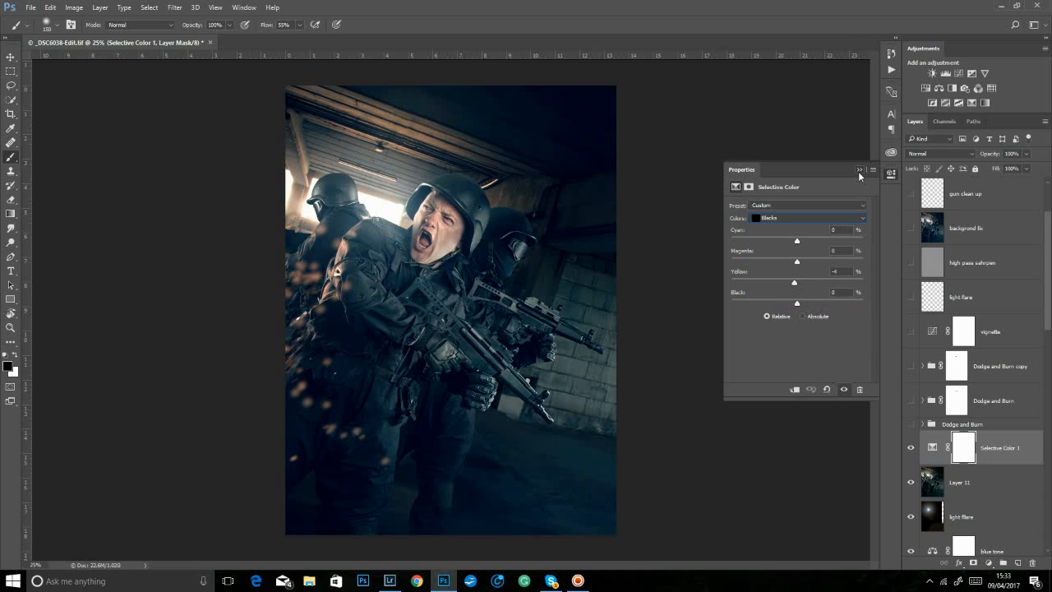
pyautogui.click(859, 170)
# - Show the Dodge and Burn group directly above Selective Color 1, comparing the image with and without it
pyautogui.click(911, 424)
pyautogui.click(911, 424)
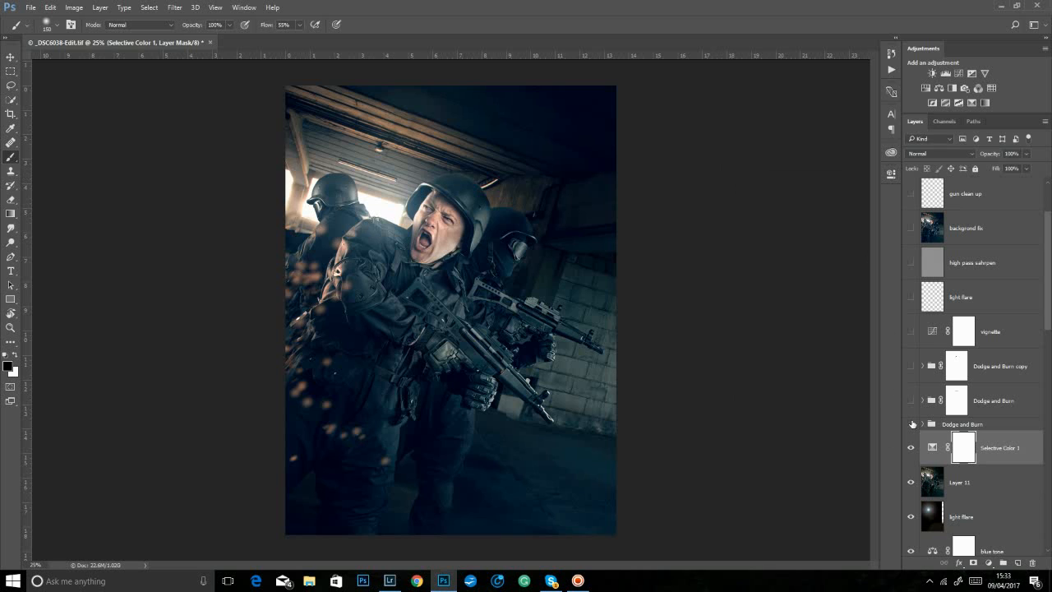
pyautogui.click(911, 424)
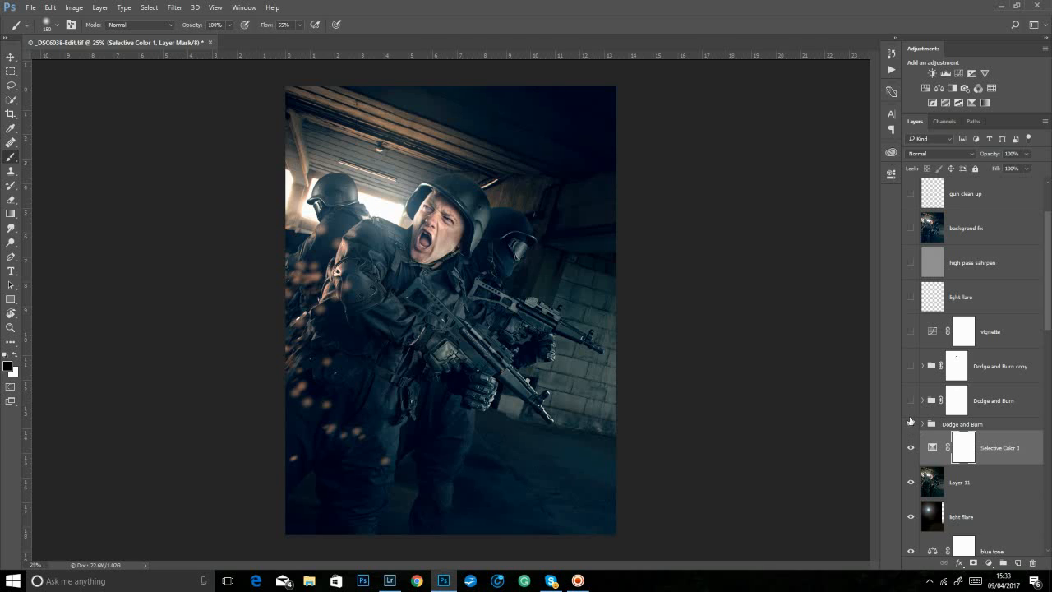
pyautogui.click(911, 425)
pyautogui.click(910, 424)
pyautogui.click(911, 425)
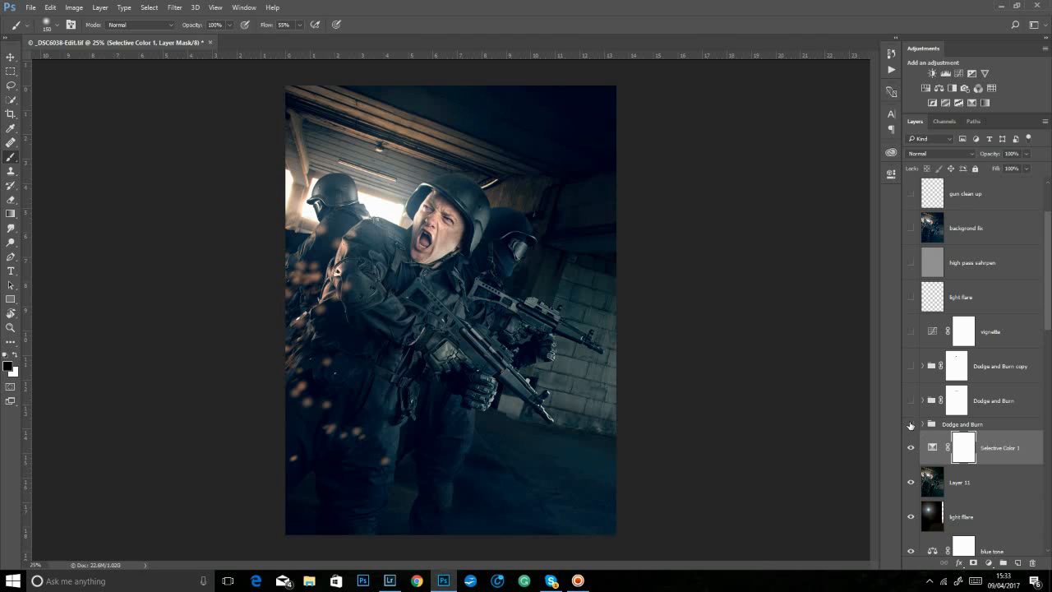
pyautogui.click(911, 425)
# - Show the masked Dodge and Burn group, the Dodge and Burn copy group, the vignette and the light flare above it
pyautogui.click(913, 402)
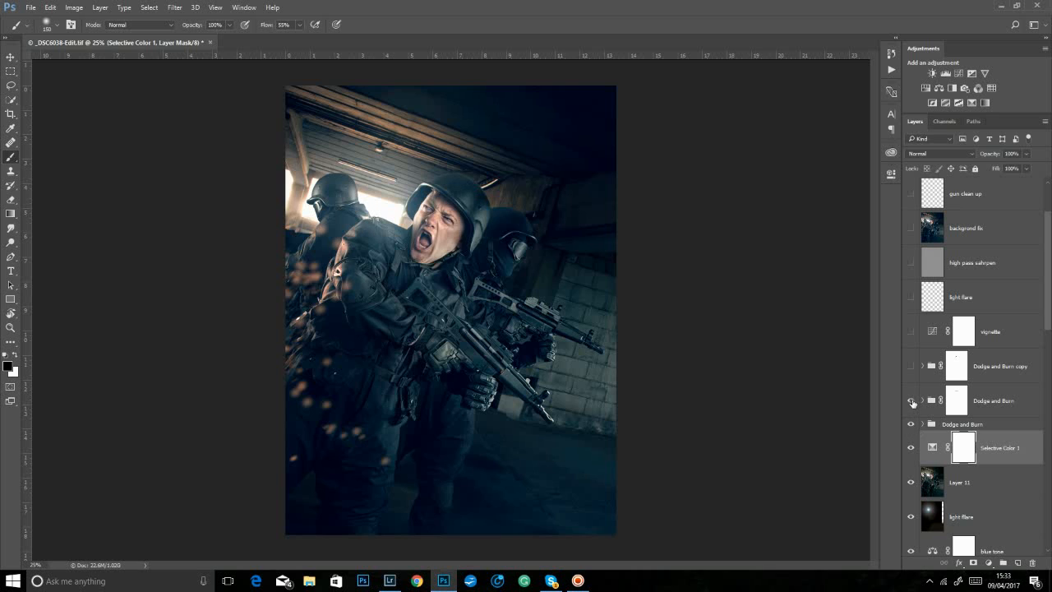
pyautogui.click(912, 401)
pyautogui.click(911, 367)
pyautogui.click(910, 332)
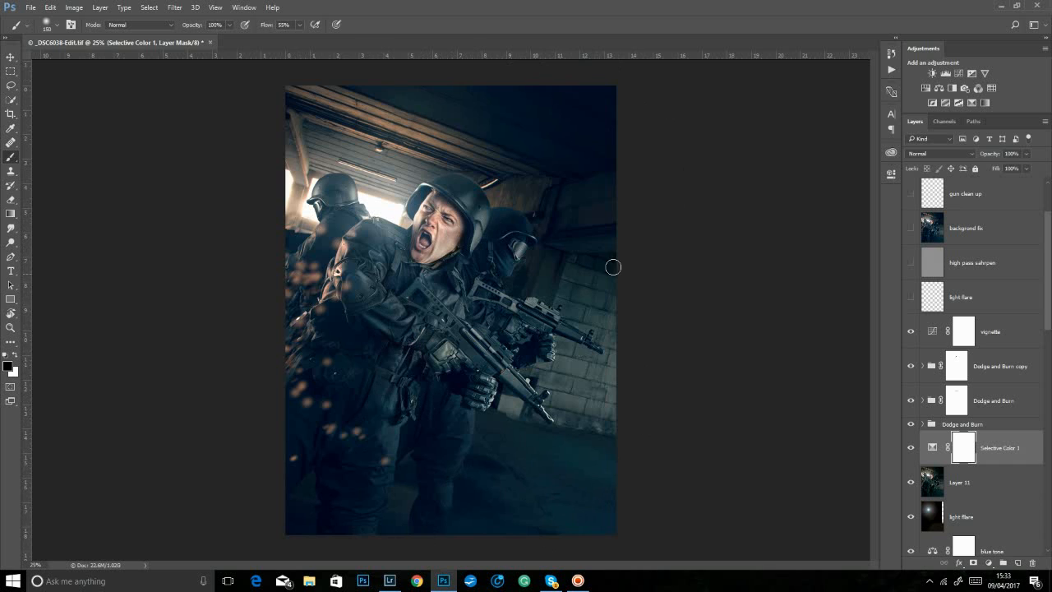
pyautogui.click(910, 297)
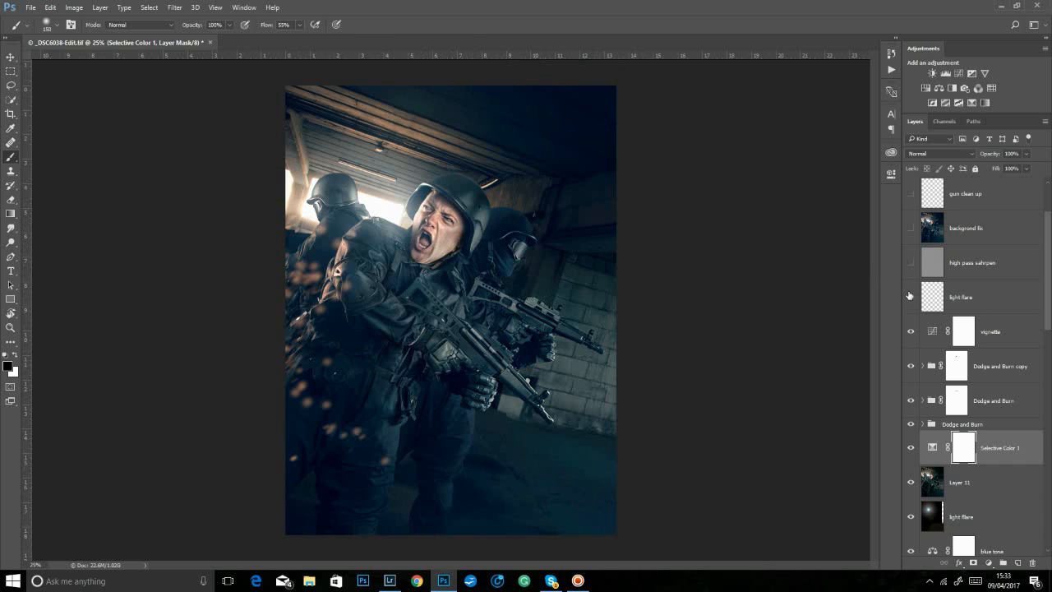
# - Show the high pass sahrpen, backgrond fix and gun clean up layers, the background fix curves and Layer 19
pyautogui.scroll(3, 1049, 332)
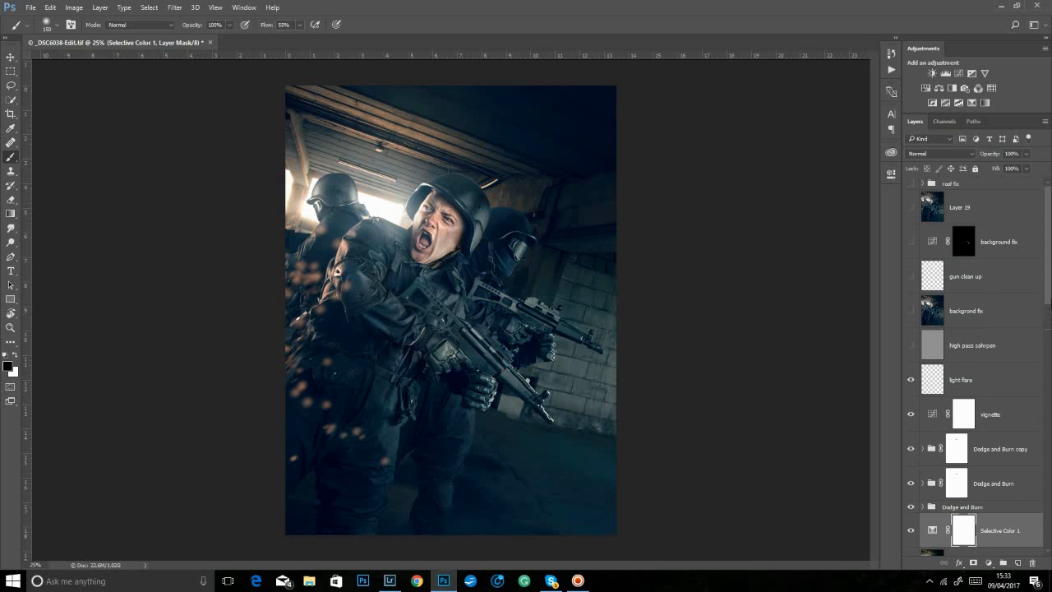
pyautogui.click(910, 346)
pyautogui.click(911, 313)
pyautogui.click(912, 279)
pyautogui.click(910, 241)
pyautogui.click(911, 208)
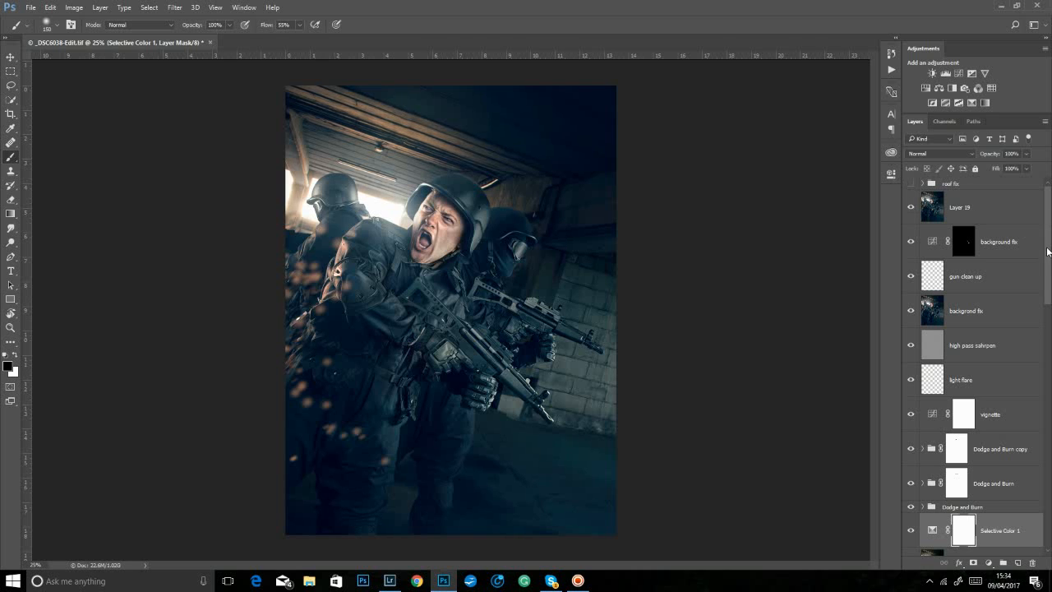